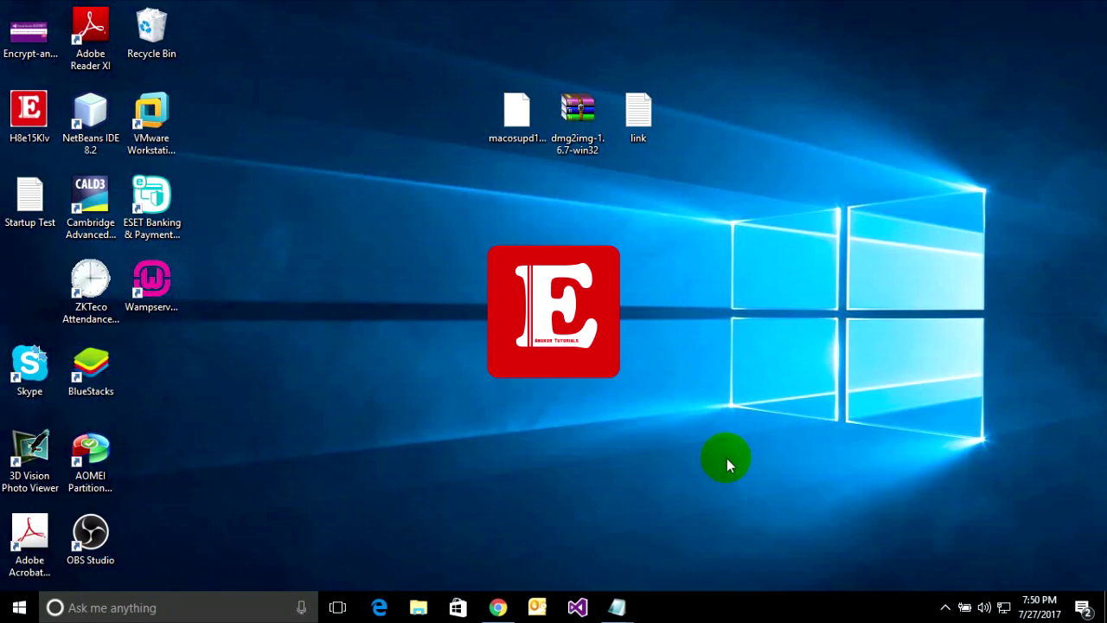
{"action": "left_click", "coordinate": [497, 607]}
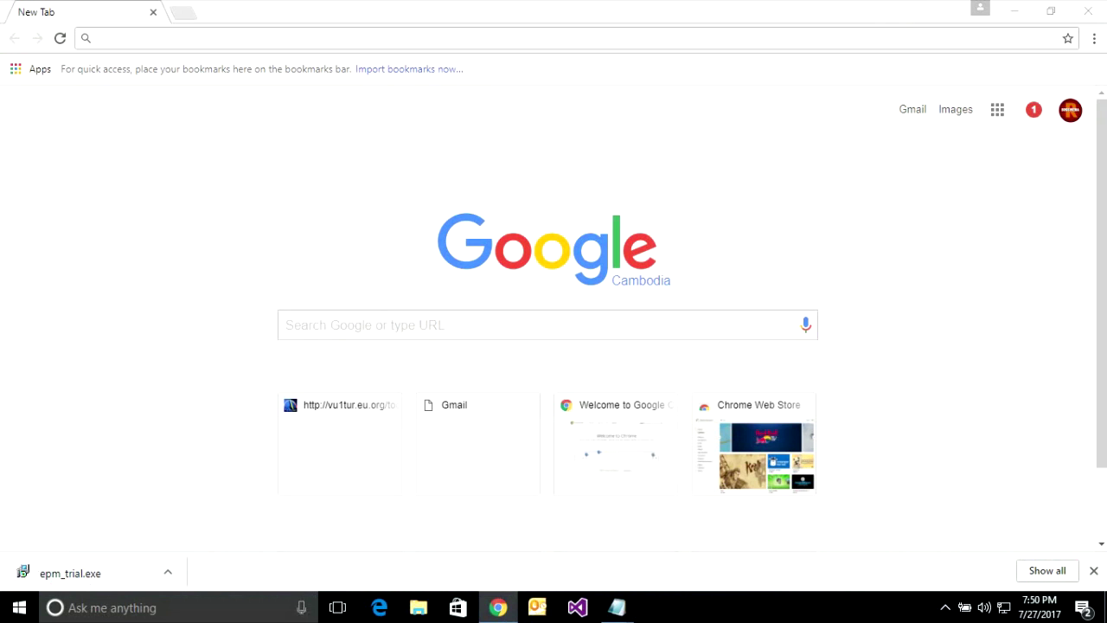
{"action": "key", "text": "super+d"}
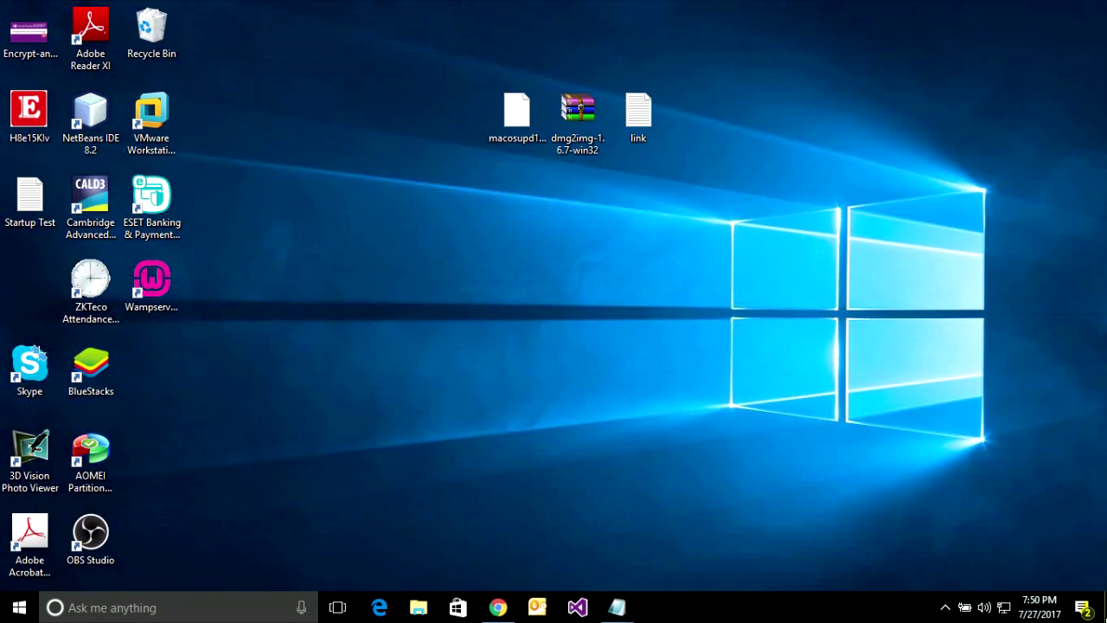
{"action": "left_click", "coordinate": [631, 117]}
{"action": "double_click", "coordinate": [628, 119]}
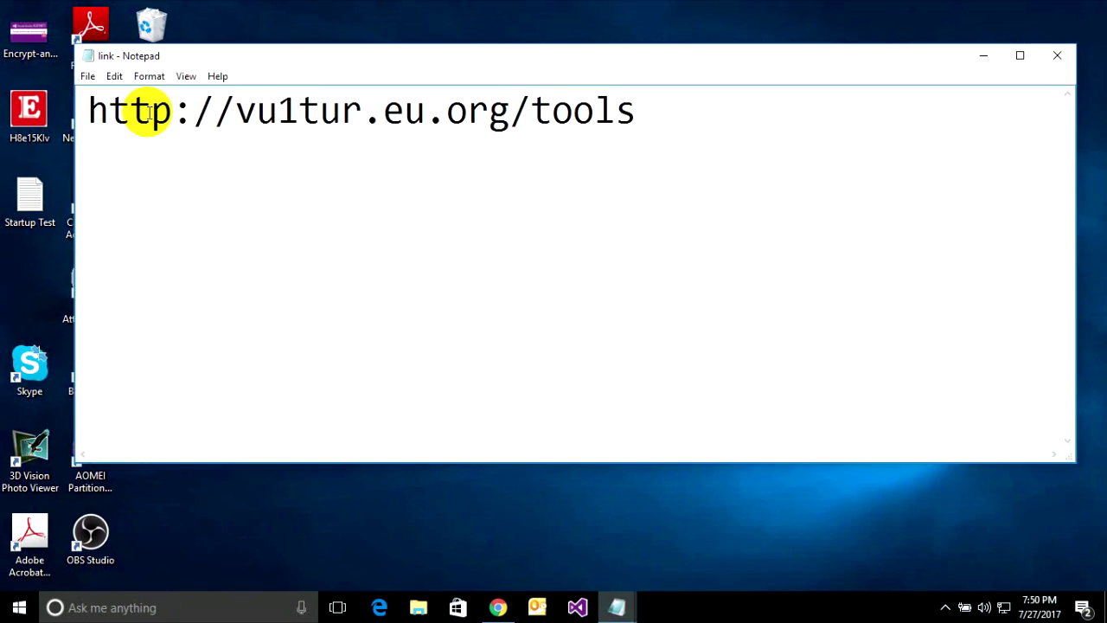
{"action": "left_click_drag", "start_coordinate": [88, 111], "coordinate": [640, 121]}
{"action": "key", "text": "ctrl+c"}
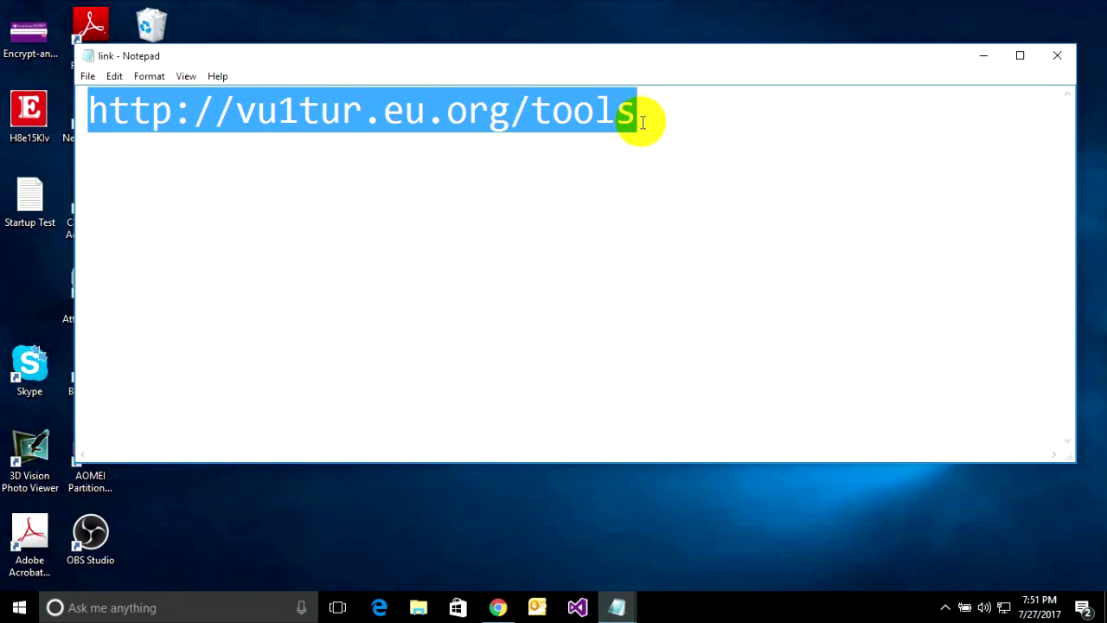
{"action": "left_click", "coordinate": [497, 607]}
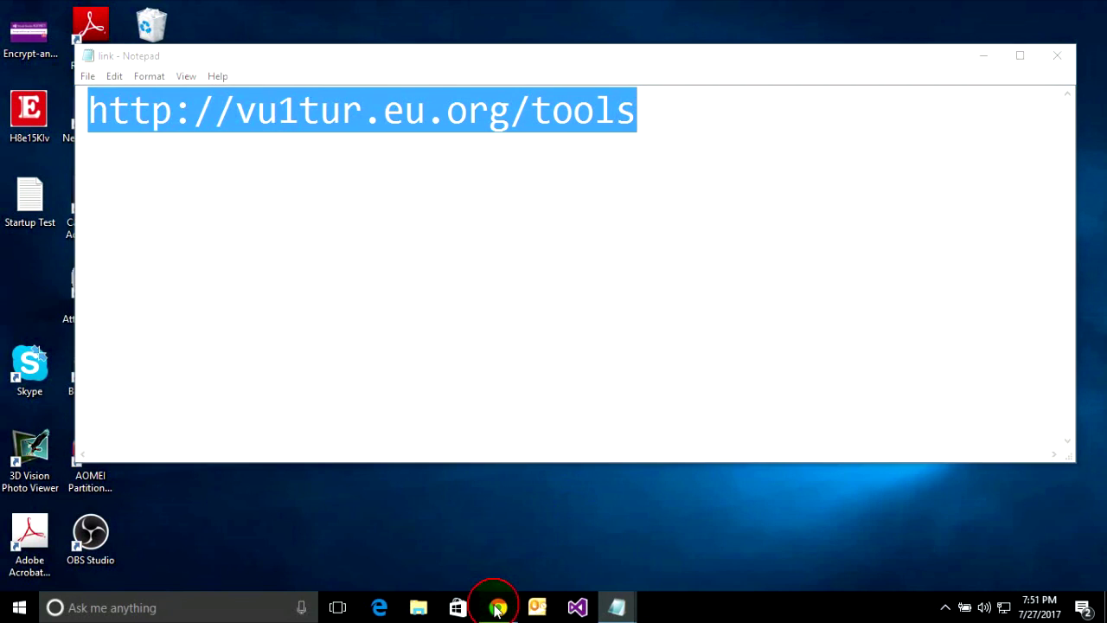
{"action": "key", "text": "ctrl+v"}
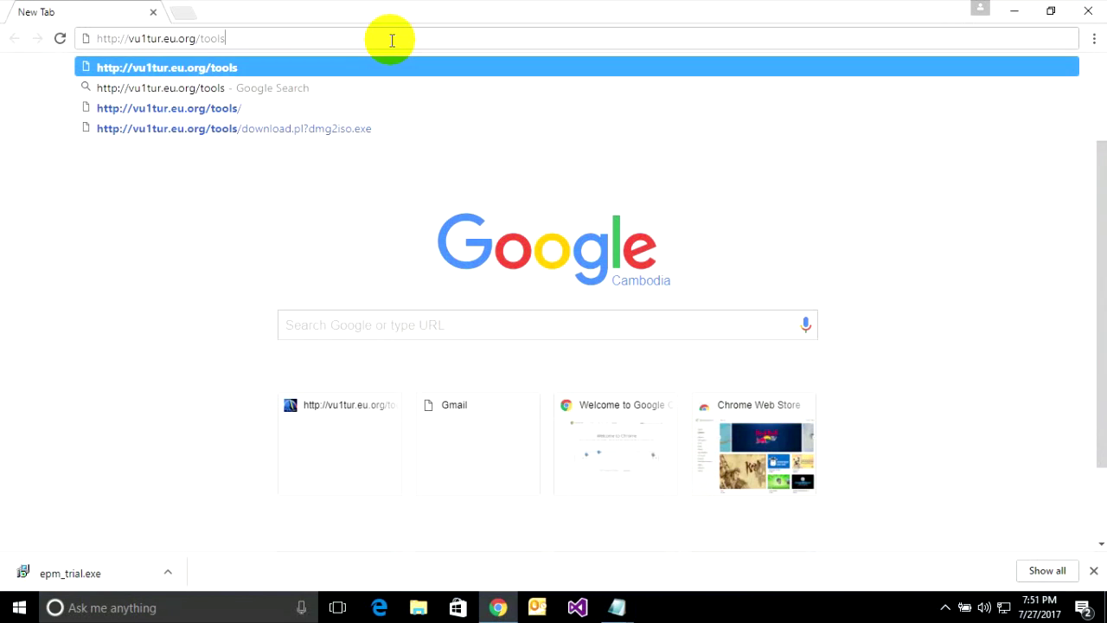
{"action": "key", "text": "Return"}
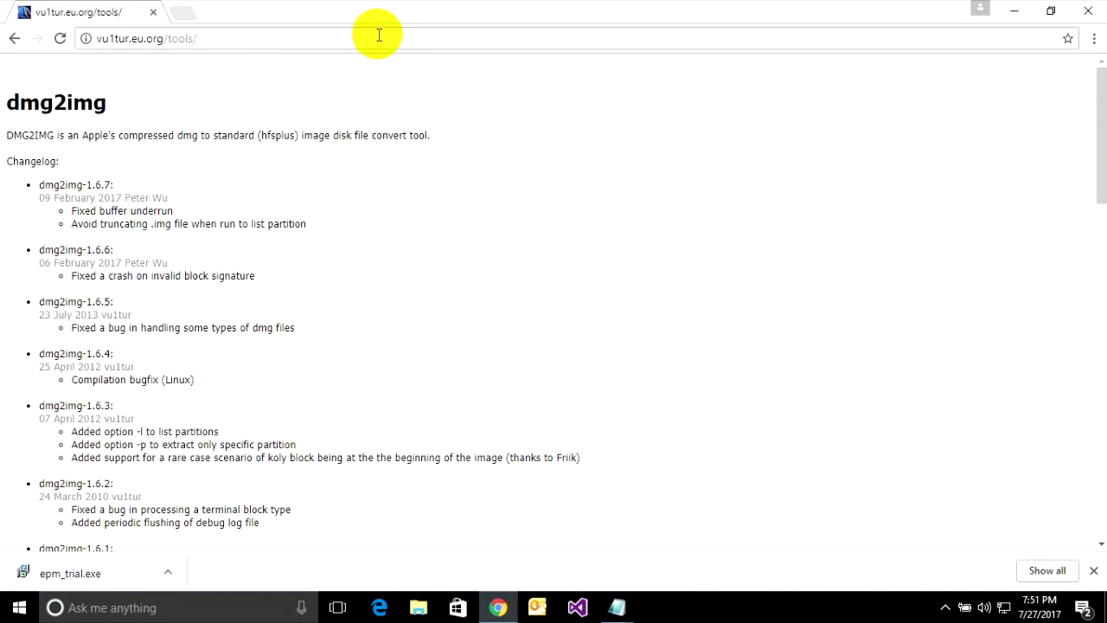
{"action": "scroll", "coordinate": [247, 151], "scroll_direction": "down", "scroll_amount": 1}
{"action": "scroll", "coordinate": [247, 150], "scroll_direction": "down", "scroll_amount": 3}
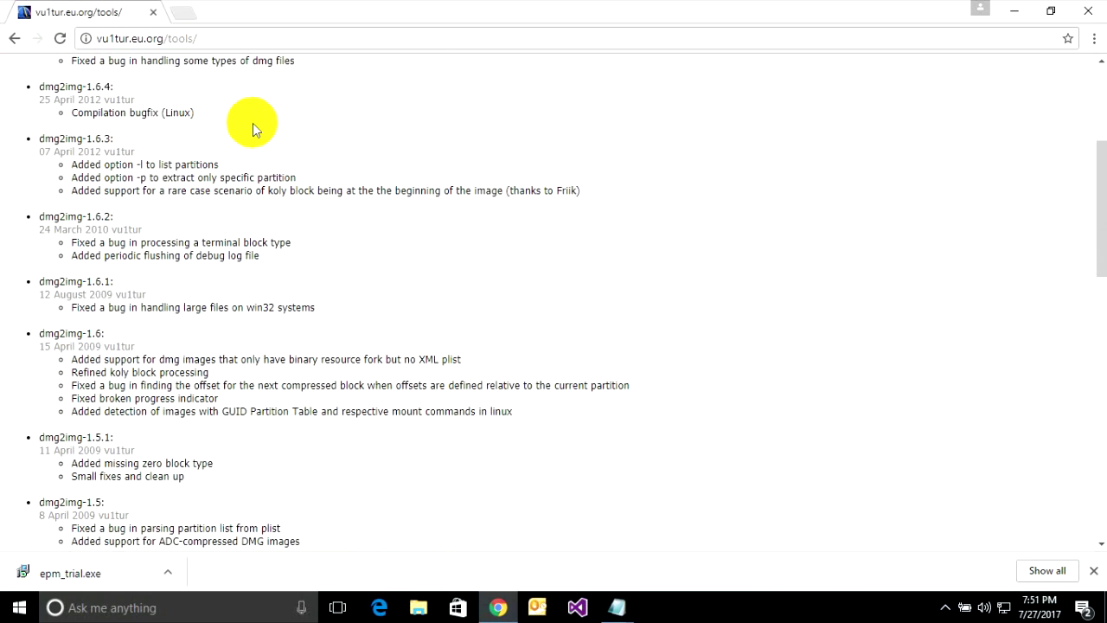
{"action": "scroll", "coordinate": [252, 125], "scroll_direction": "down", "scroll_amount": 4}
{"action": "scroll", "coordinate": [251, 123], "scroll_direction": "down", "scroll_amount": 7}
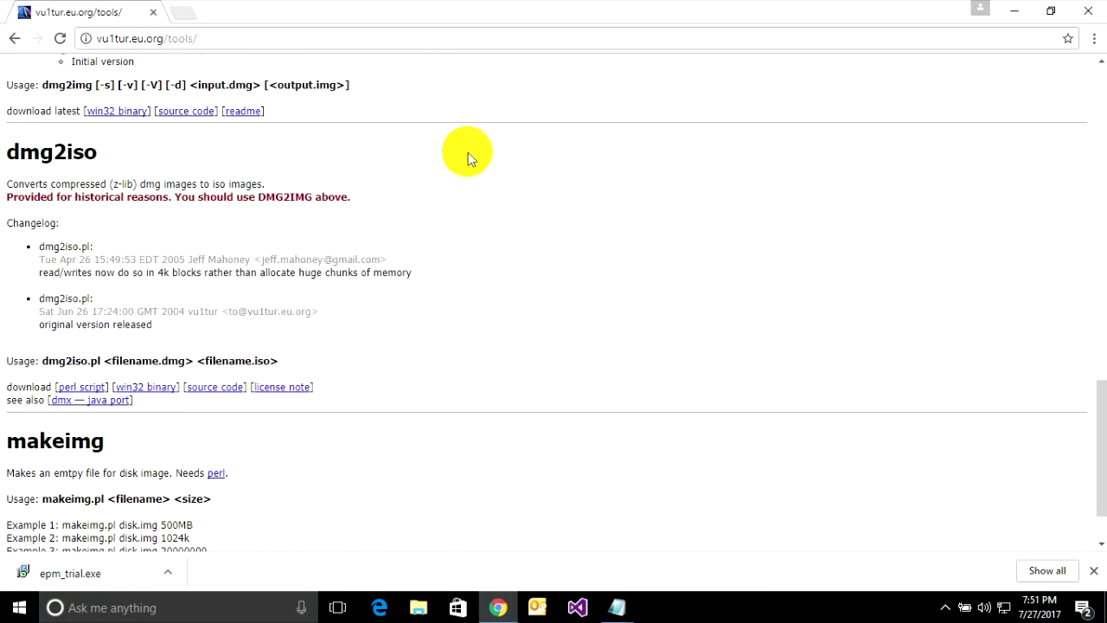
{"action": "scroll", "coordinate": [468, 152], "scroll_direction": "up", "scroll_amount": 5}
{"action": "scroll", "coordinate": [487, 141], "scroll_direction": "down", "scroll_amount": 6}
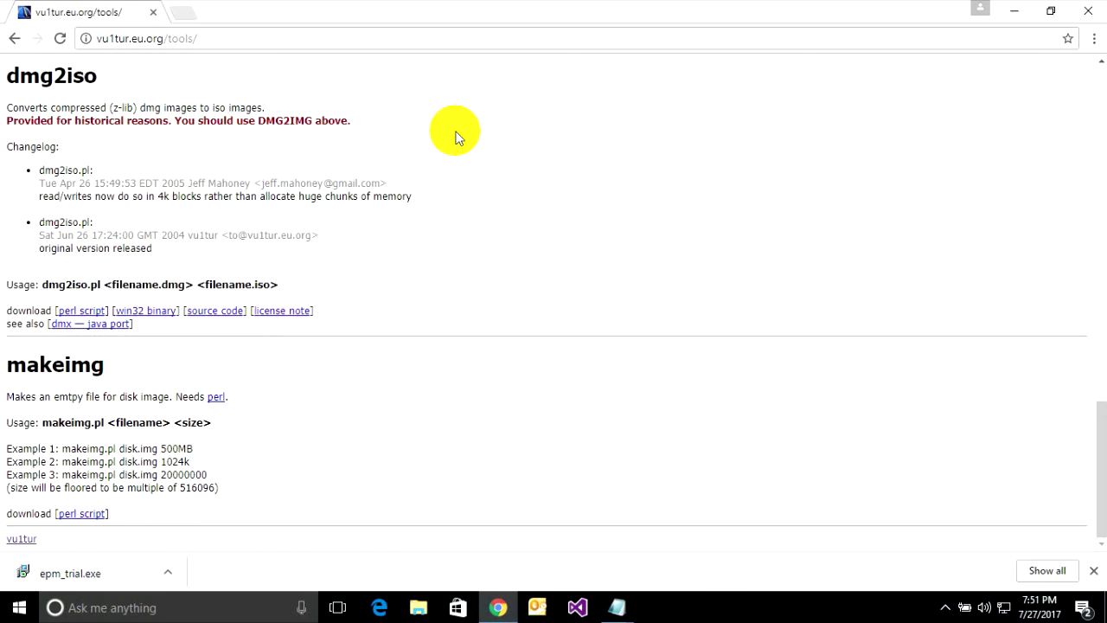
{"action": "scroll", "coordinate": [386, 98], "scroll_direction": "up", "scroll_amount": 4}
{"action": "scroll", "coordinate": [386, 99], "scroll_direction": "down", "scroll_amount": 1}
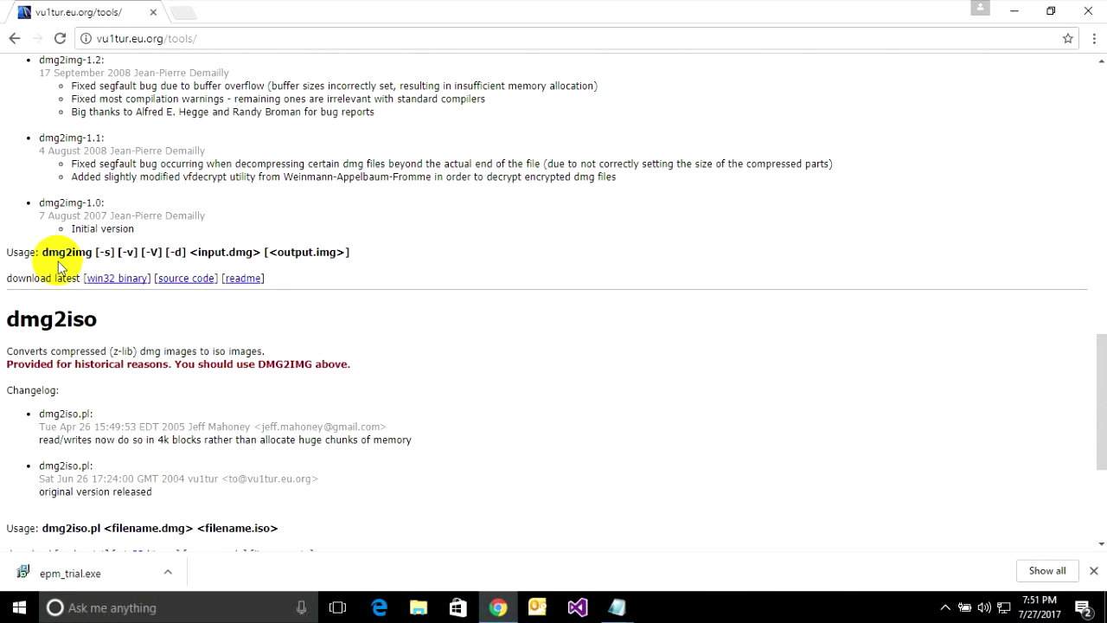
{"action": "left_click_drag", "start_coordinate": [6, 279], "coordinate": [77, 278]}
{"action": "left_click", "coordinate": [92, 287]}
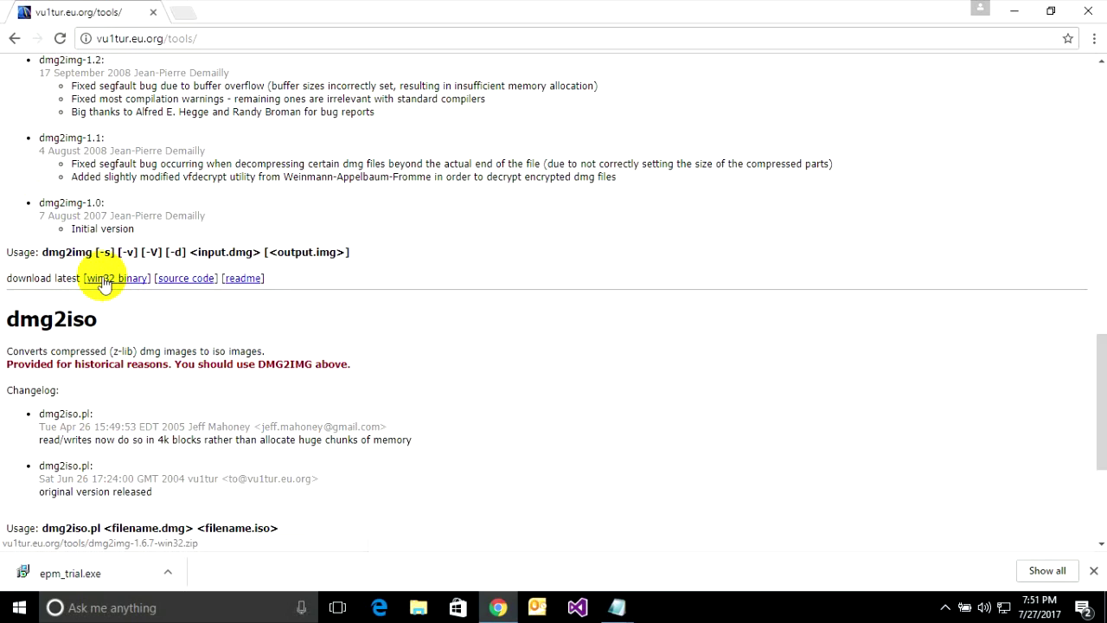
{"action": "left_click", "coordinate": [1016, 17]}
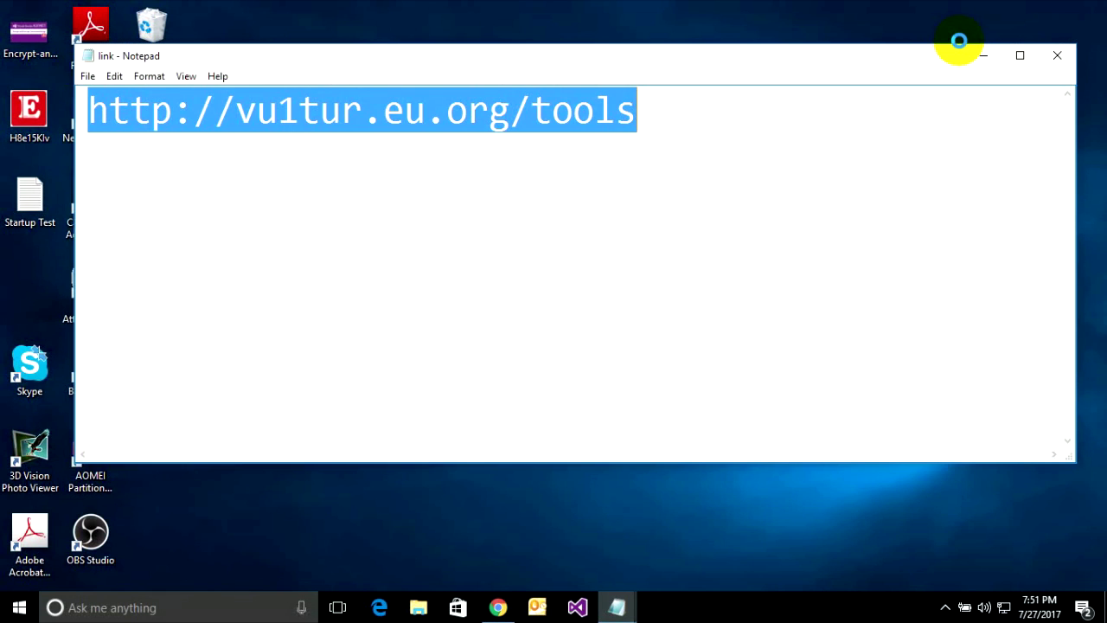
- Show Local Disk (C:) in a full-height File Explorer window on the left of the screen
{"action": "left_click", "coordinate": [980, 57]}
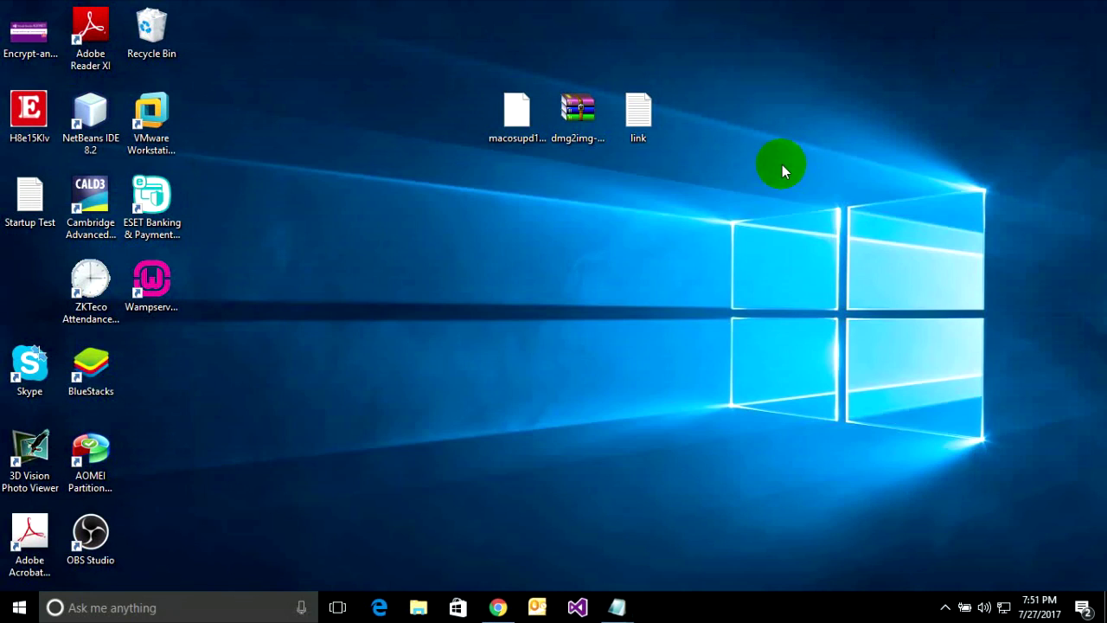
{"action": "left_click", "coordinate": [570, 125]}
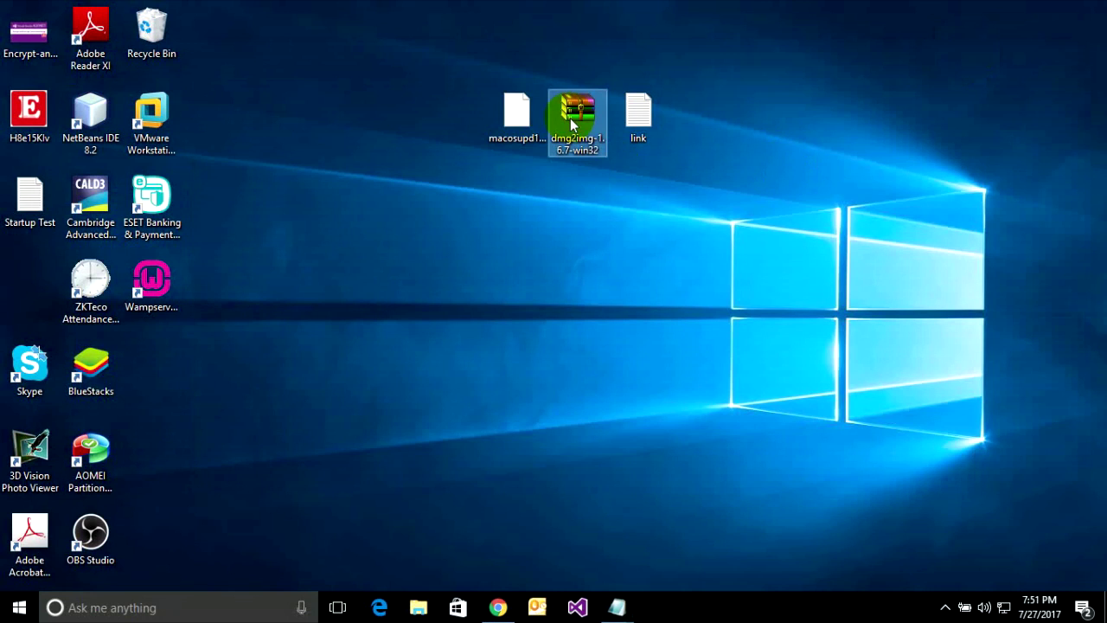
{"action": "left_click", "coordinate": [422, 609]}
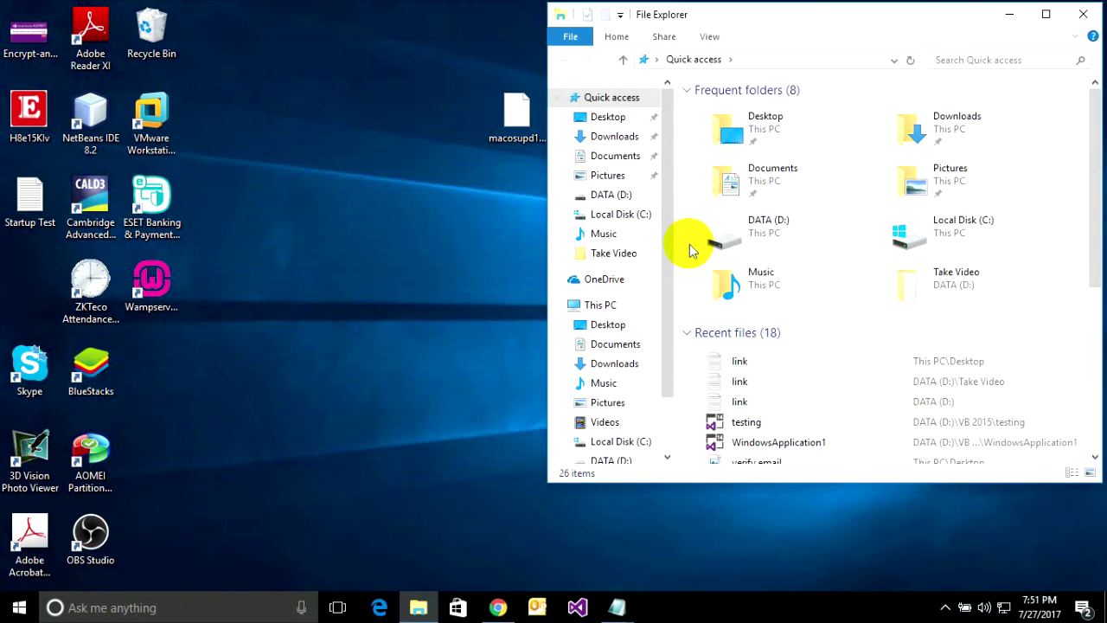
{"action": "double_click", "coordinate": [905, 18]}
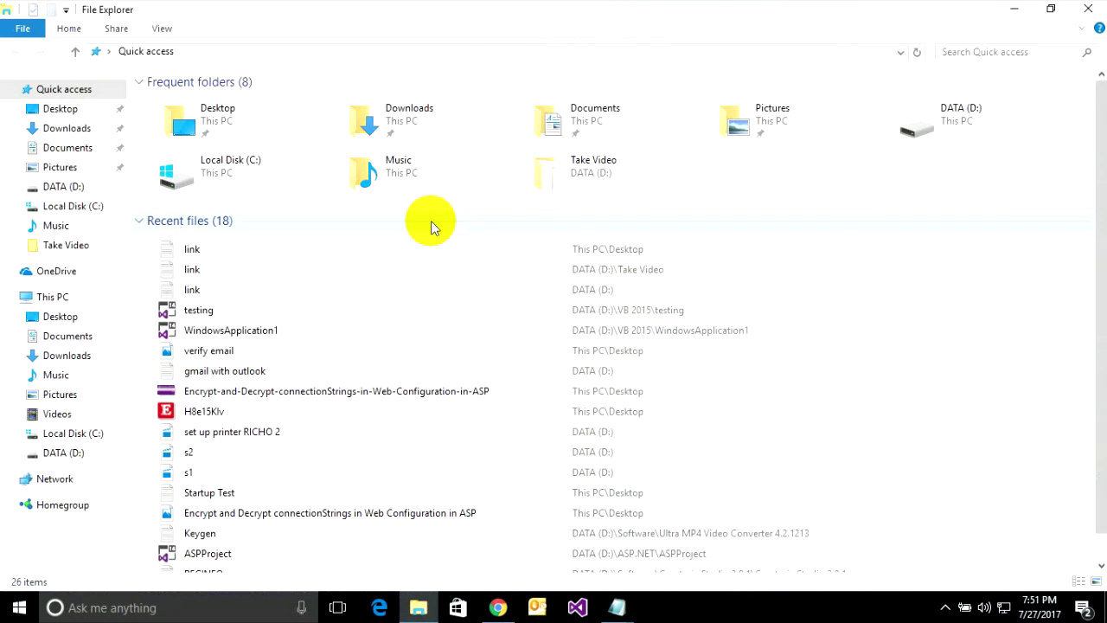
{"action": "left_click", "coordinate": [82, 206]}
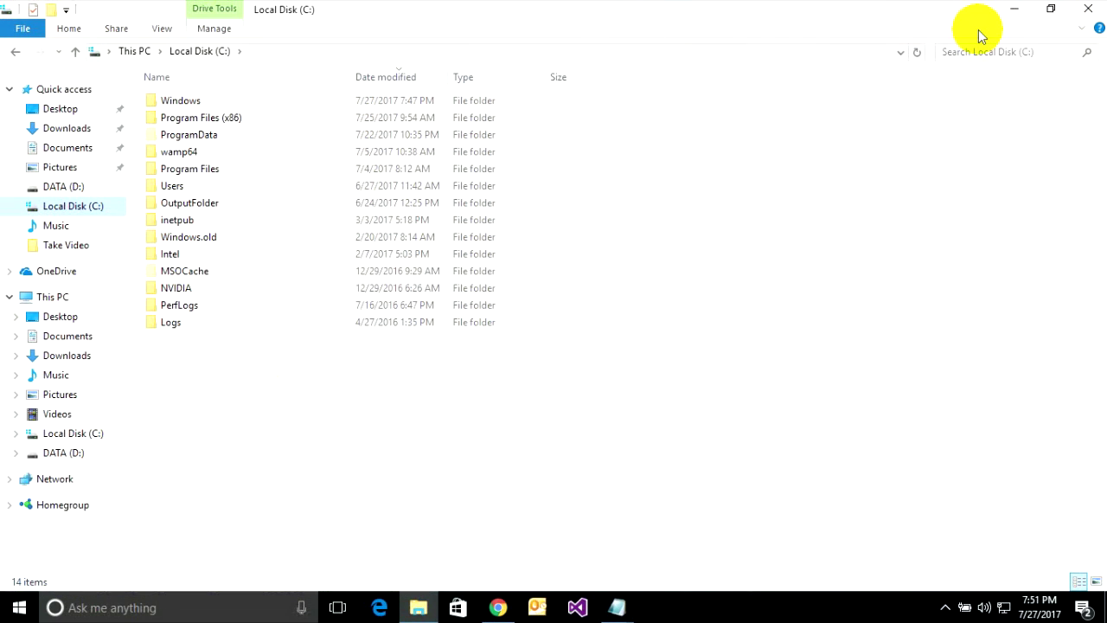
{"action": "left_click", "coordinate": [1050, 9]}
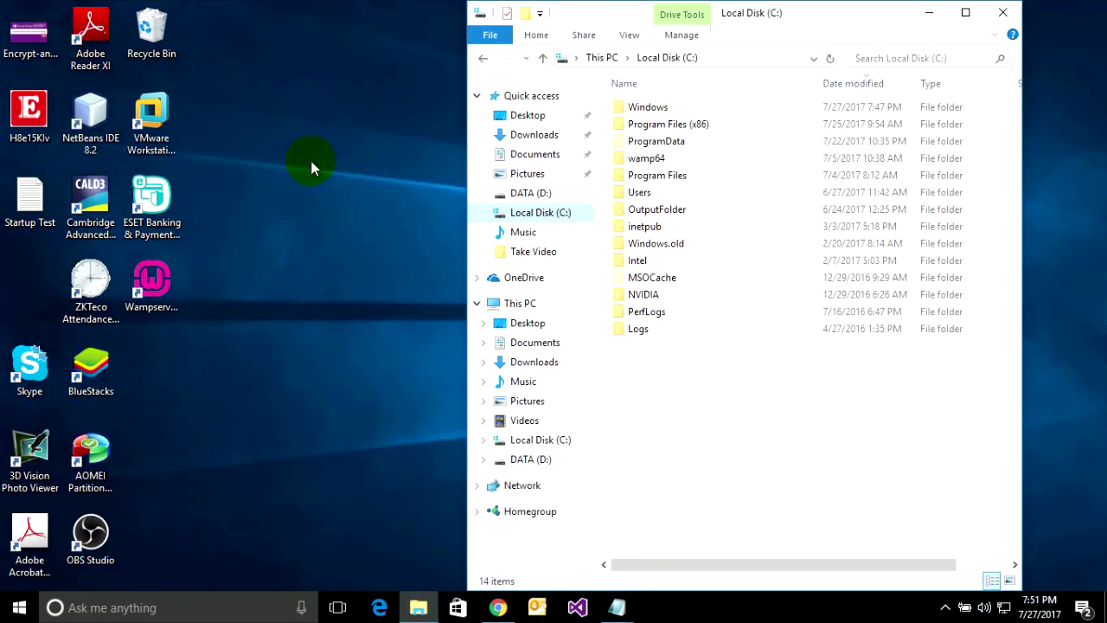
{"action": "left_click_drag", "start_coordinate": [613, 14], "coordinate": [163, 27]}
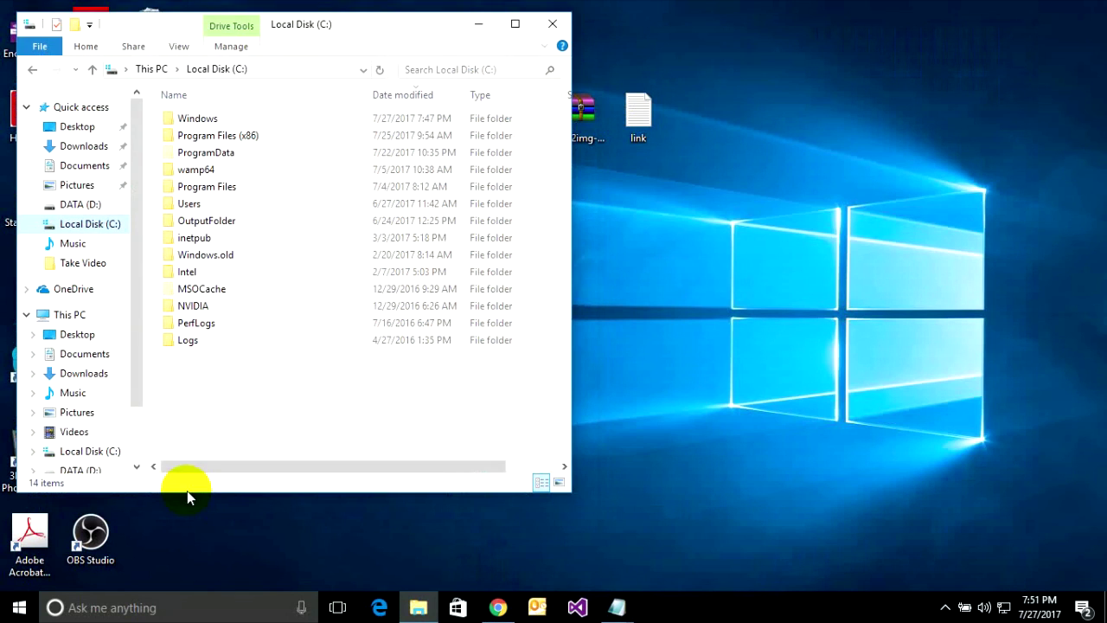
{"action": "left_click_drag", "start_coordinate": [189, 492], "coordinate": [185, 588]}
- Move the dmg2img-1.6.7-win32.zip archive to the desktop's right side and open it in WinRAR
{"action": "left_click_drag", "start_coordinate": [588, 113], "coordinate": [933, 129]}
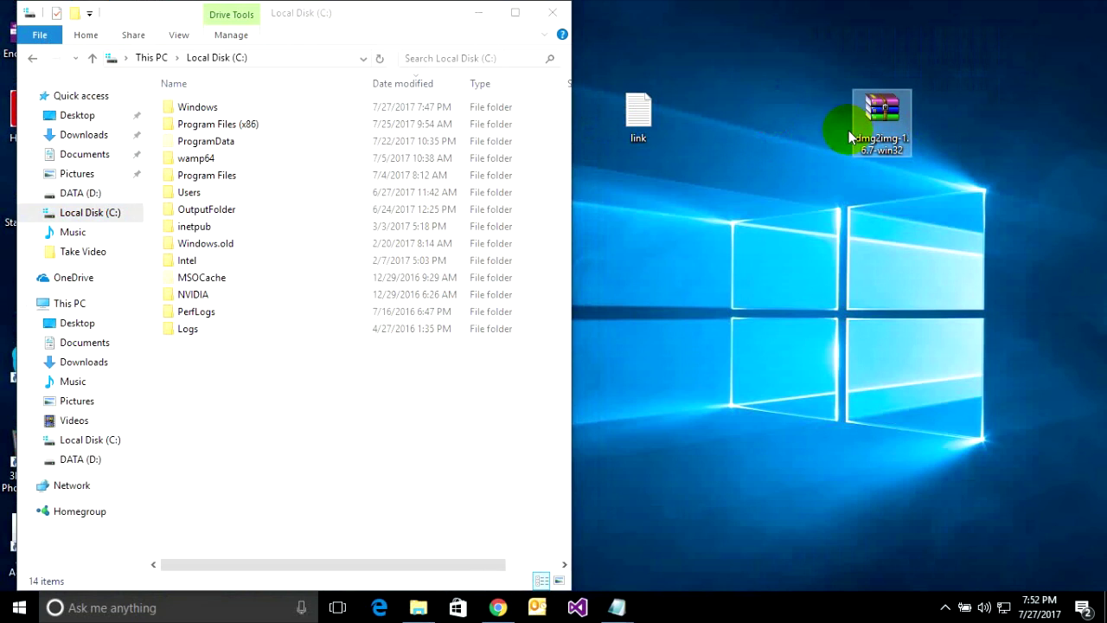
{"action": "left_click", "coordinate": [877, 152]}
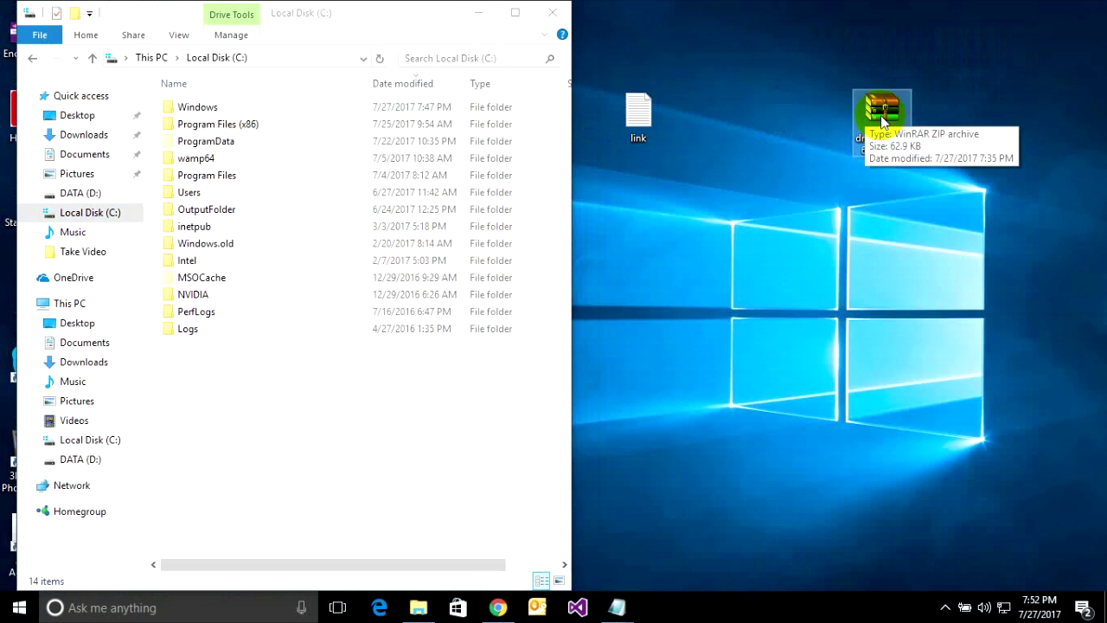
{"action": "double_click", "coordinate": [882, 121]}
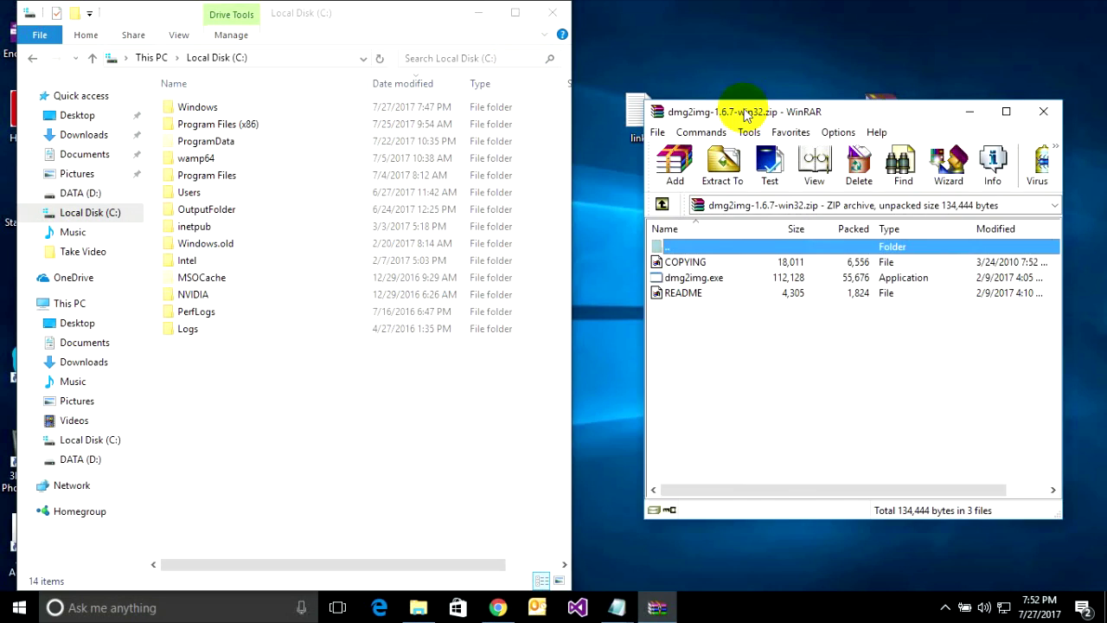
- Extract COPYING, dmg2img.exe and README from the archive into Local Disk (C:)
{"action": "left_click_drag", "start_coordinate": [745, 115], "coordinate": [711, 27]}
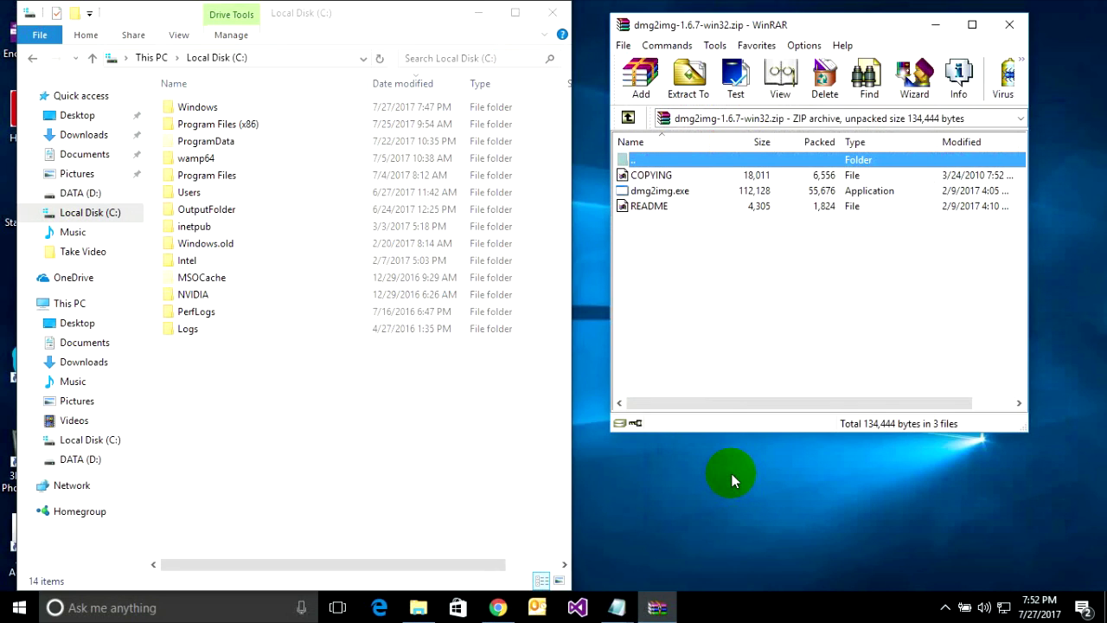
{"action": "double_click", "coordinate": [720, 431]}
{"action": "left_click_drag", "start_coordinate": [684, 243], "coordinate": [636, 177]}
{"action": "left_click", "coordinate": [691, 78]}
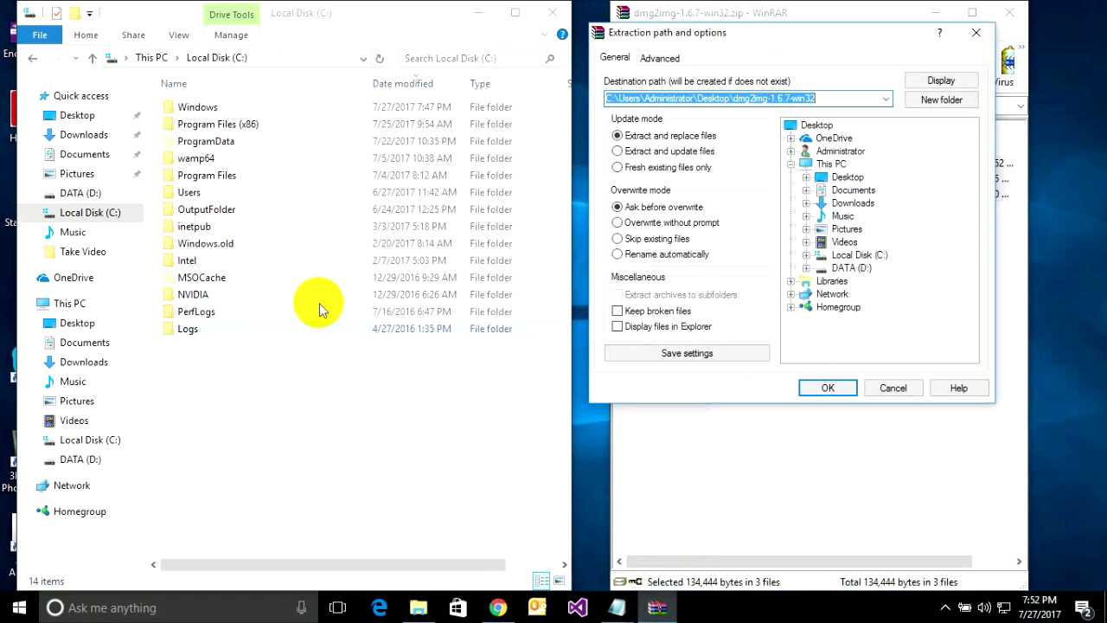
{"action": "left_click", "coordinate": [860, 257]}
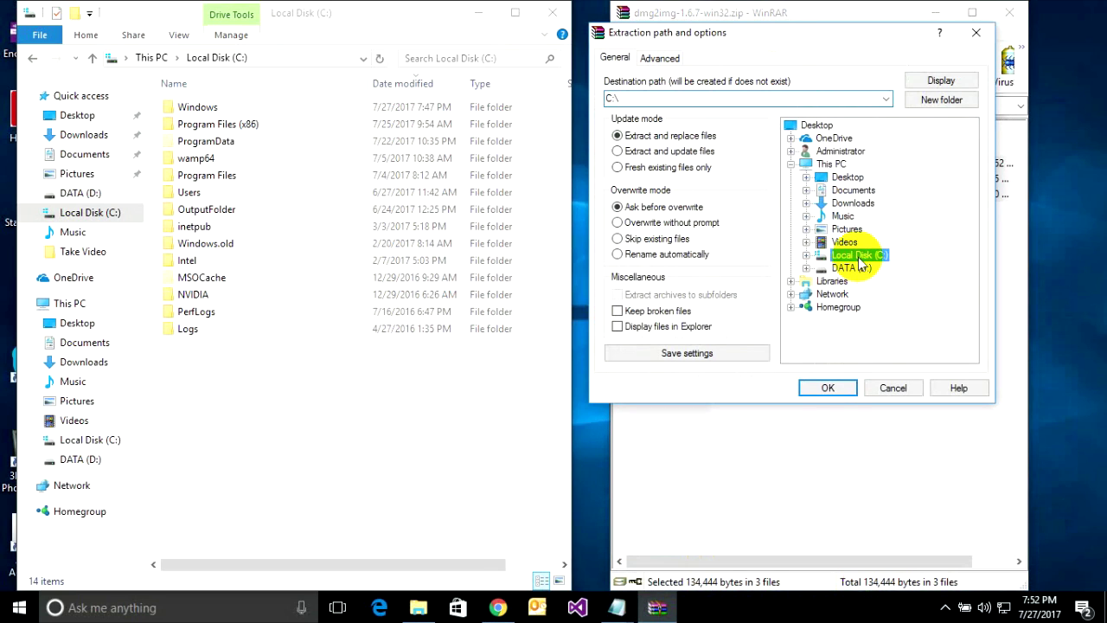
{"action": "left_click", "coordinate": [826, 386]}
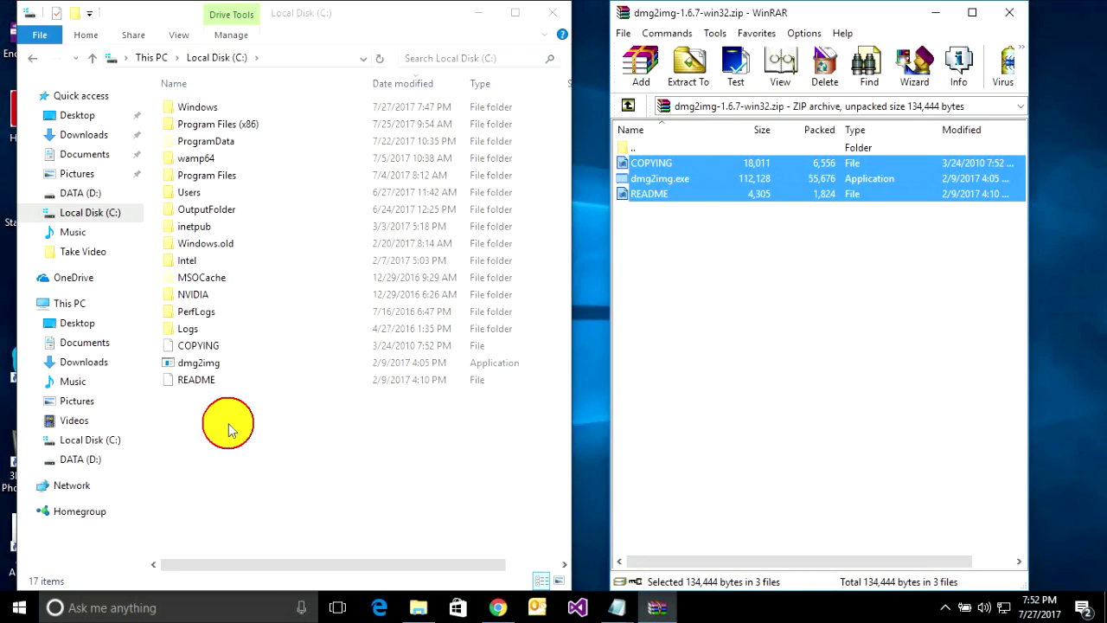
- Check the extracted files in C:\, close WinRAR and resize the folder window
{"action": "left_click_drag", "start_coordinate": [229, 430], "coordinate": [198, 346]}
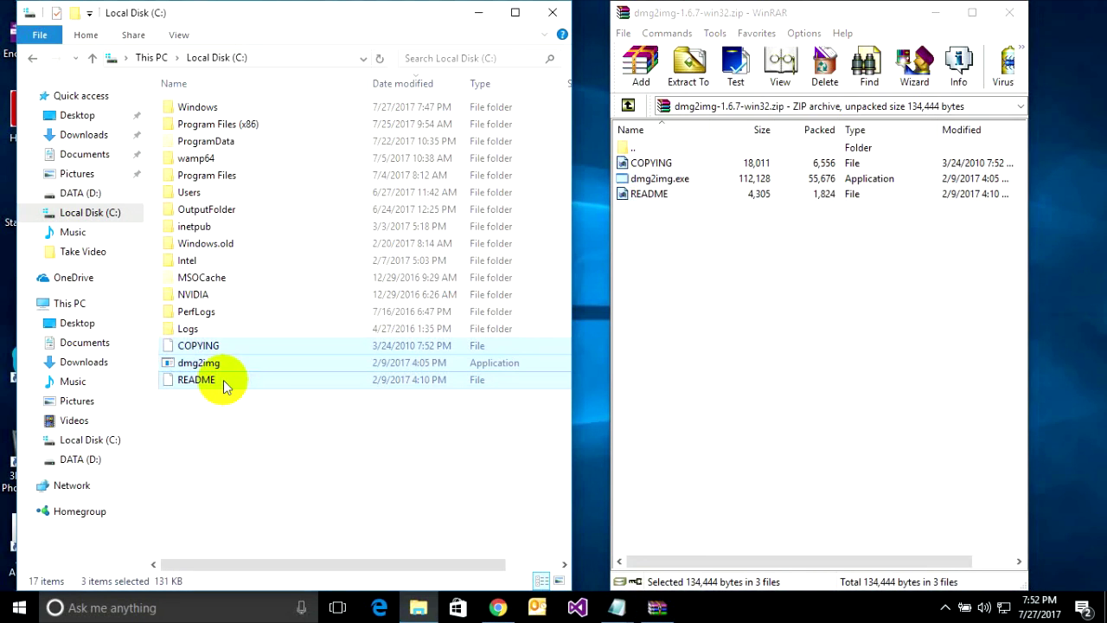
{"action": "left_click", "coordinate": [248, 326]}
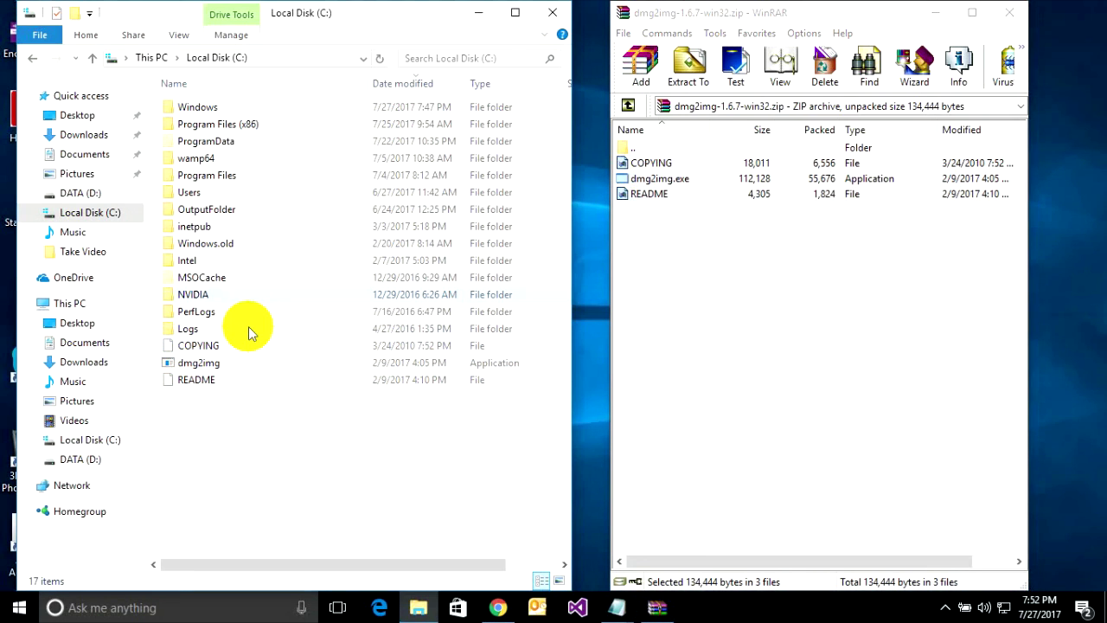
{"action": "left_click", "coordinate": [1009, 13]}
{"action": "left_click_drag", "start_coordinate": [401, 12], "coordinate": [956, 32]}
- Copy macosupd10.12.5.dmg from the desktop and paste it into Local Disk (C:)
{"action": "left_click", "coordinate": [530, 122]}
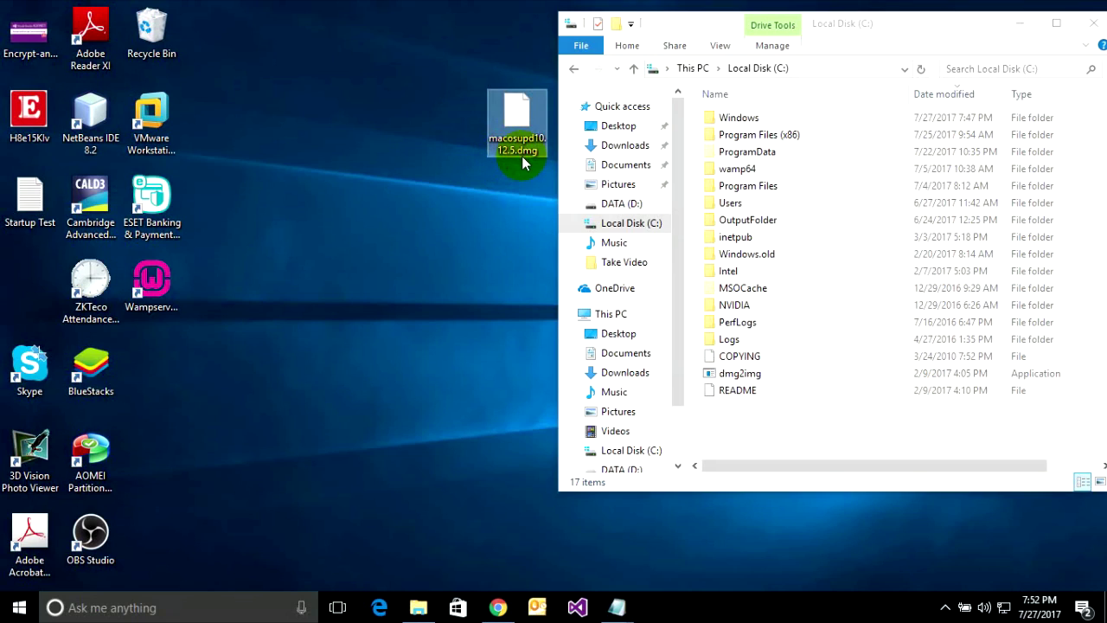
{"action": "mouse_move", "coordinate": [524, 163]}
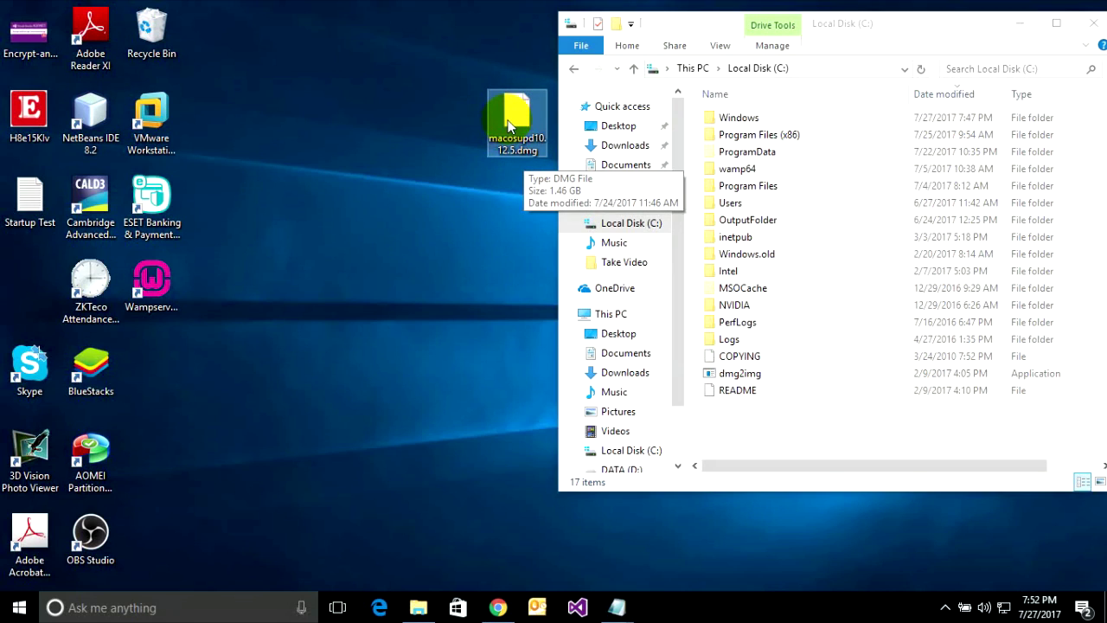
{"action": "right_click", "coordinate": [509, 126]}
{"action": "left_click", "coordinate": [554, 357]}
{"action": "left_click", "coordinate": [732, 420]}
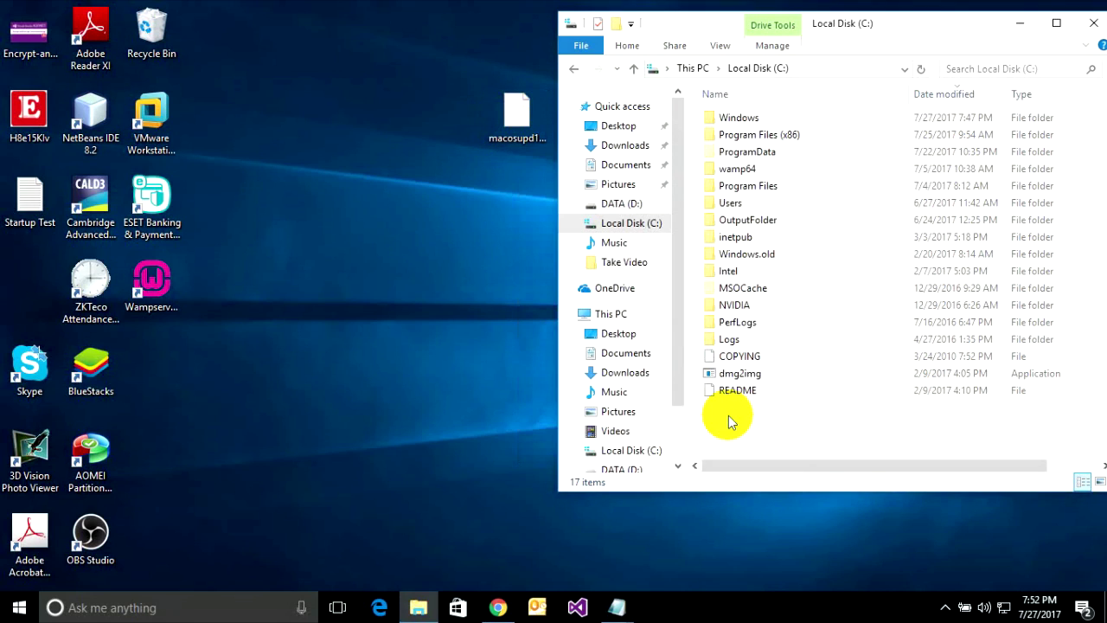
{"action": "key", "text": "ctrl+v"}
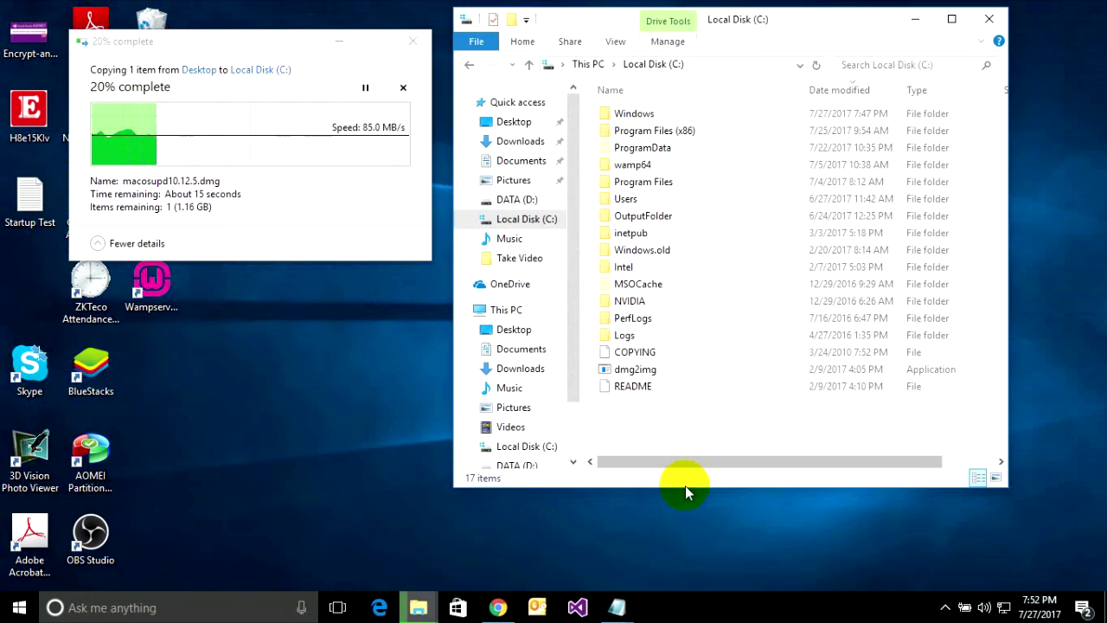
{"action": "left_click_drag", "start_coordinate": [685, 487], "coordinate": [730, 595]}
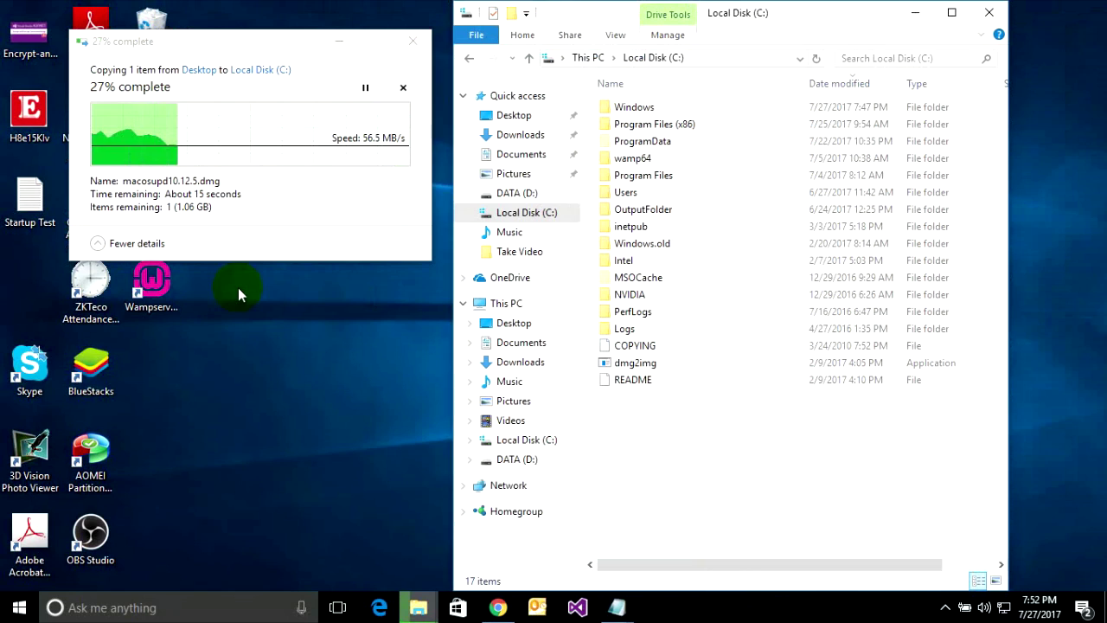
{"action": "left_click_drag", "start_coordinate": [185, 47], "coordinate": [149, 33]}
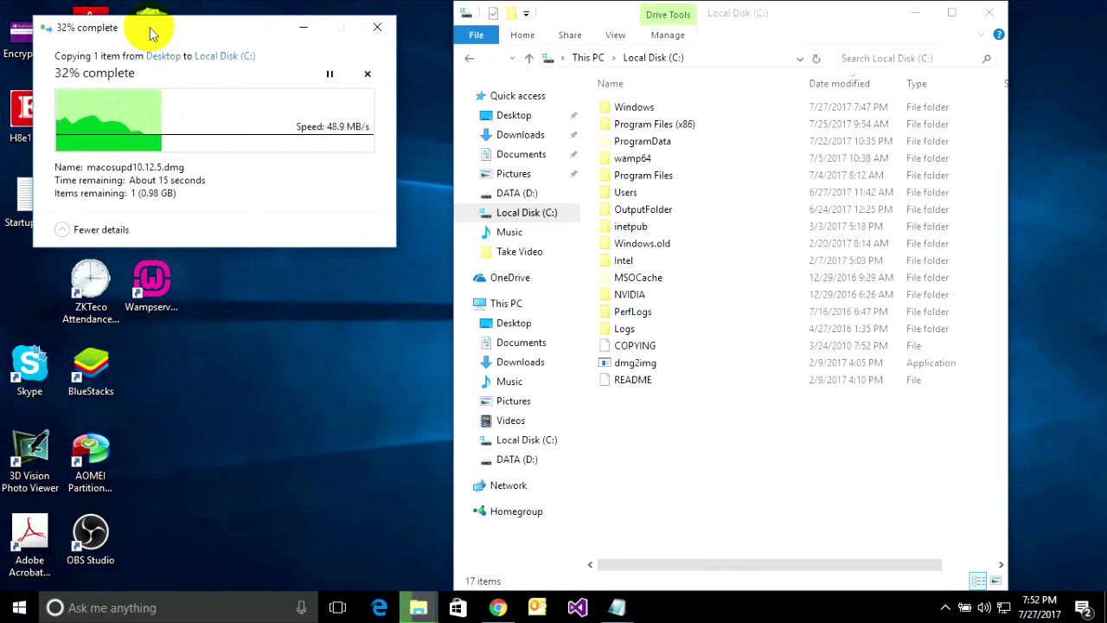
{"action": "left_click_drag", "start_coordinate": [187, 38], "coordinate": [189, 31]}
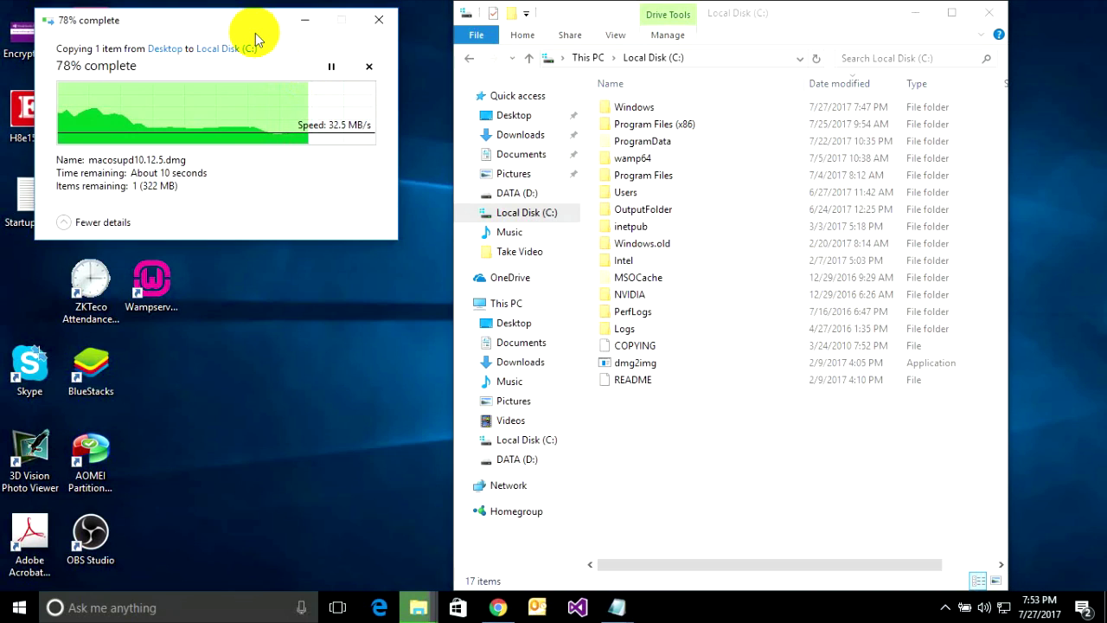
{"action": "left_click_drag", "start_coordinate": [240, 24], "coordinate": [220, 23]}
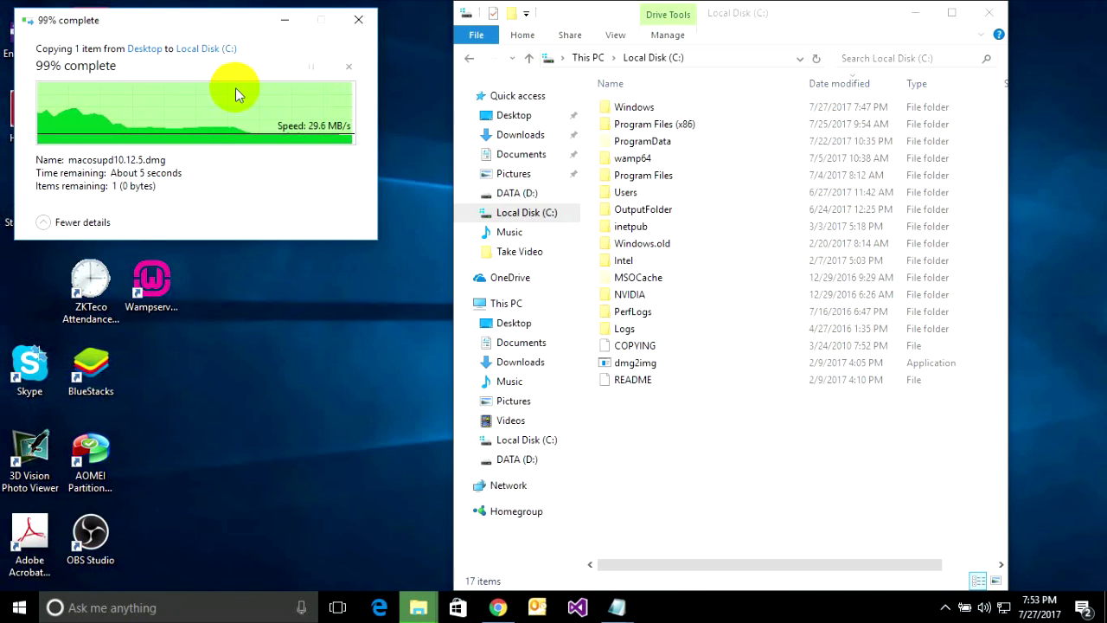
- Start renaming the copied macosupd10.12.5.dmg but keep its original name
{"action": "double_click", "coordinate": [655, 396]}
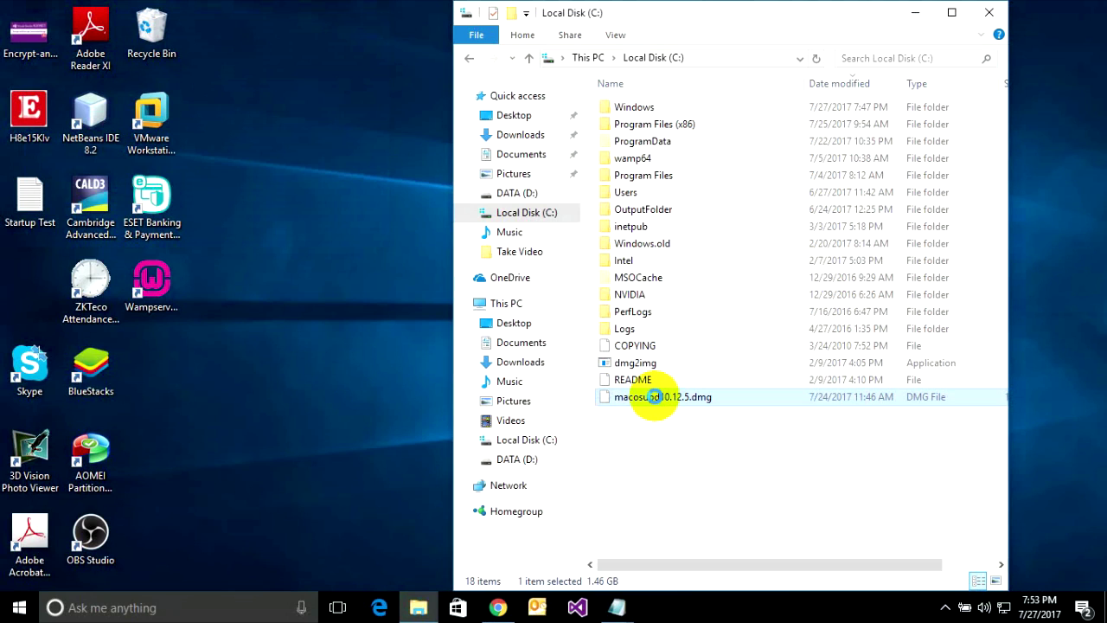
{"action": "right_click", "coordinate": [655, 396]}
{"action": "left_click", "coordinate": [698, 359]}
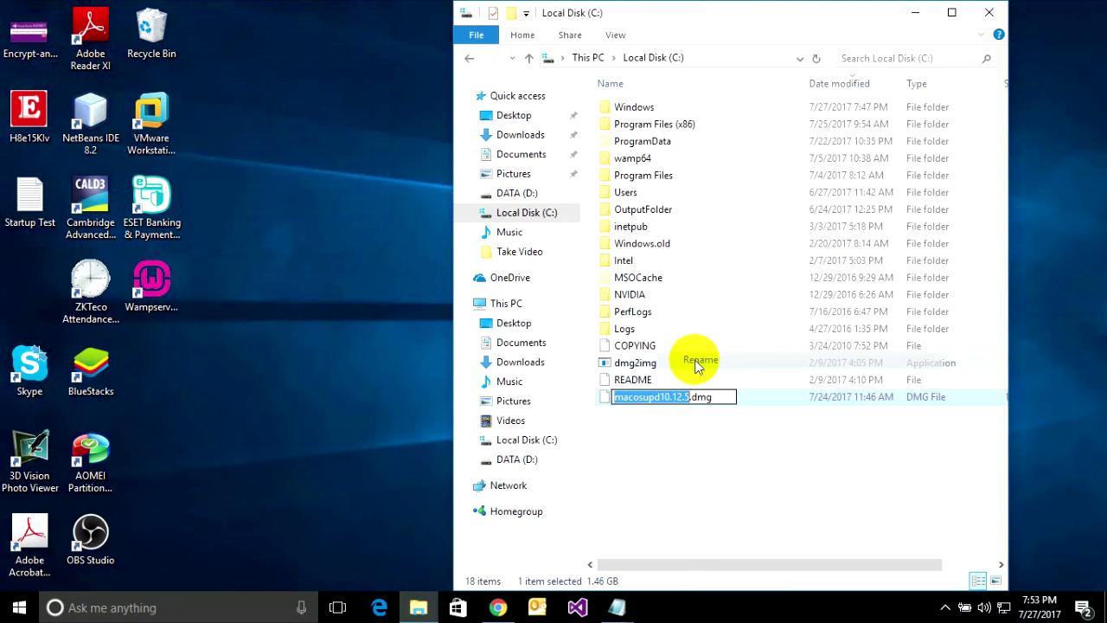
{"action": "left_click_drag", "start_coordinate": [712, 396], "coordinate": [617, 399]}
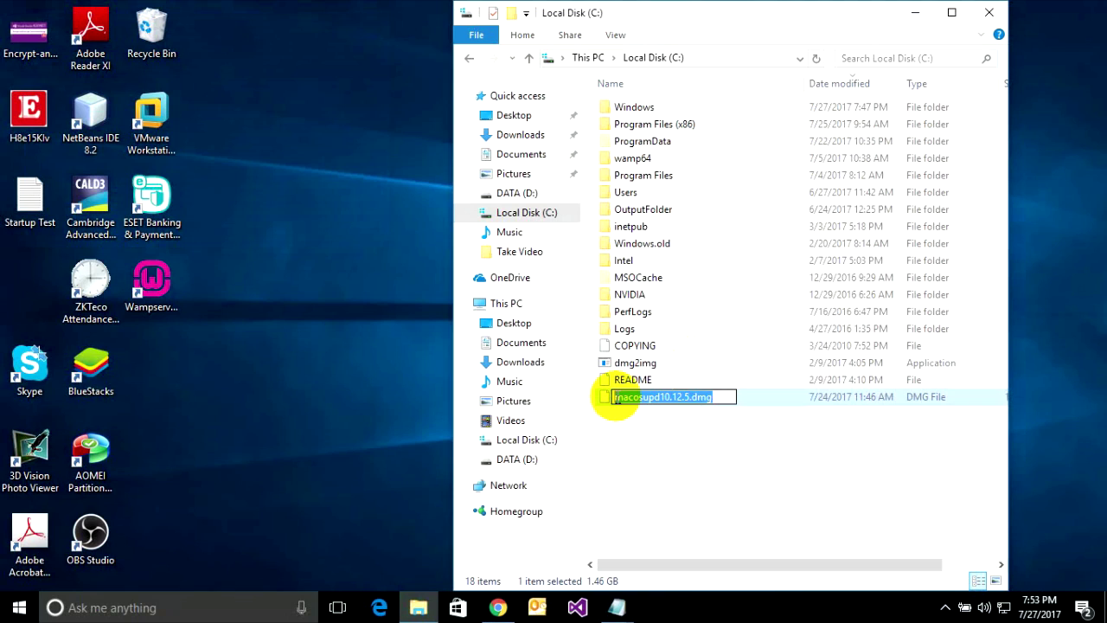
{"action": "right_click", "coordinate": [657, 396]}
{"action": "key", "text": "Escape"}
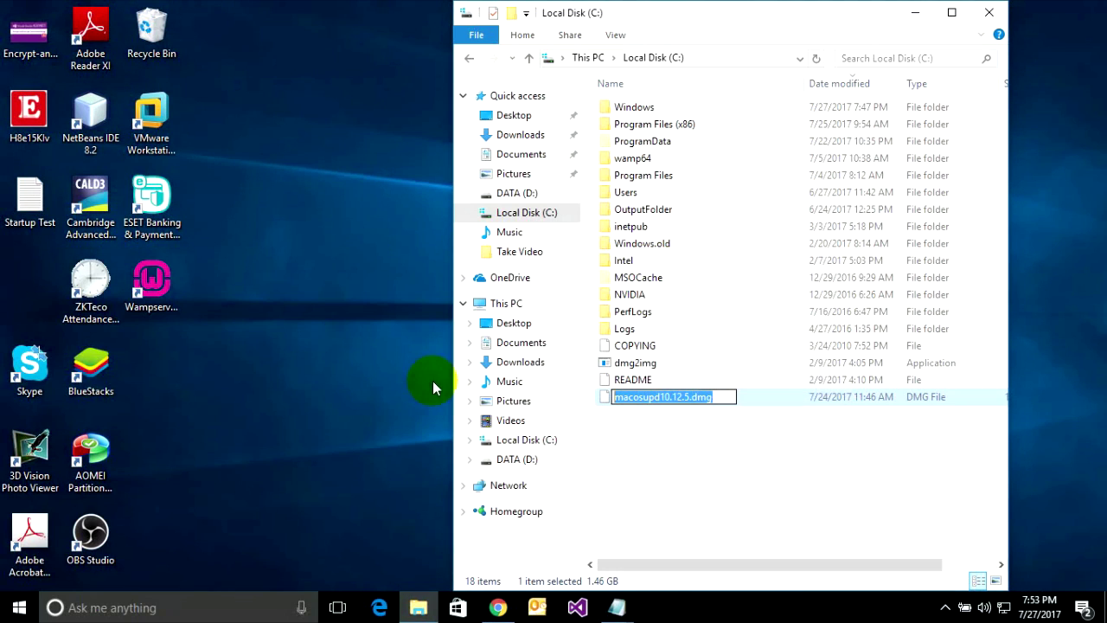
{"action": "left_click", "coordinate": [660, 456]}
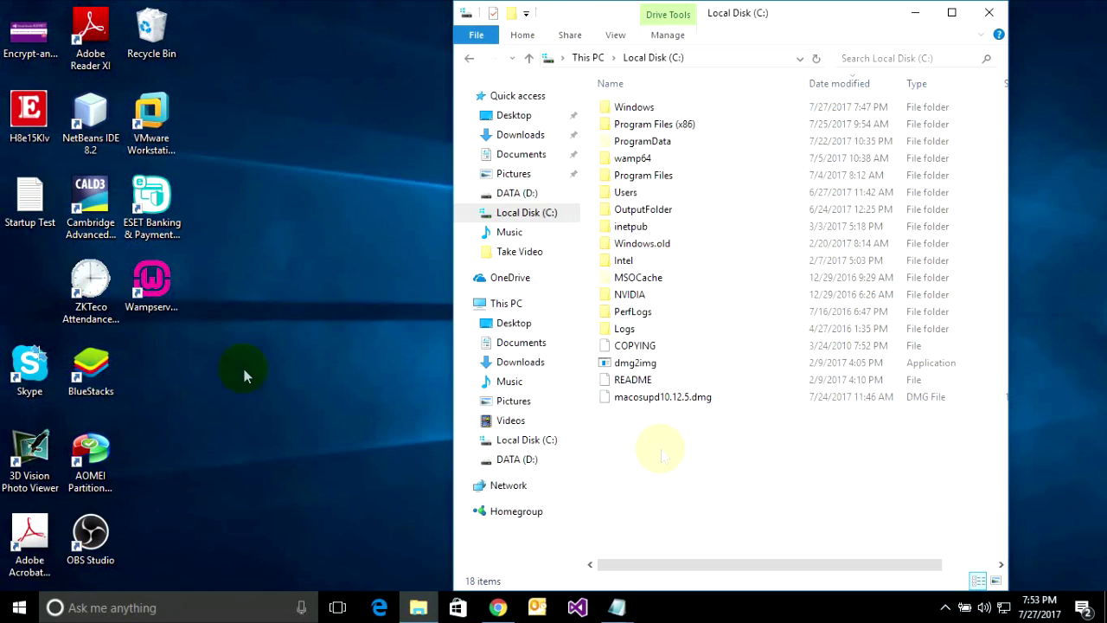
- Search for cmd and launch Command Prompt as administrator
{"action": "left_click", "coordinate": [17, 608]}
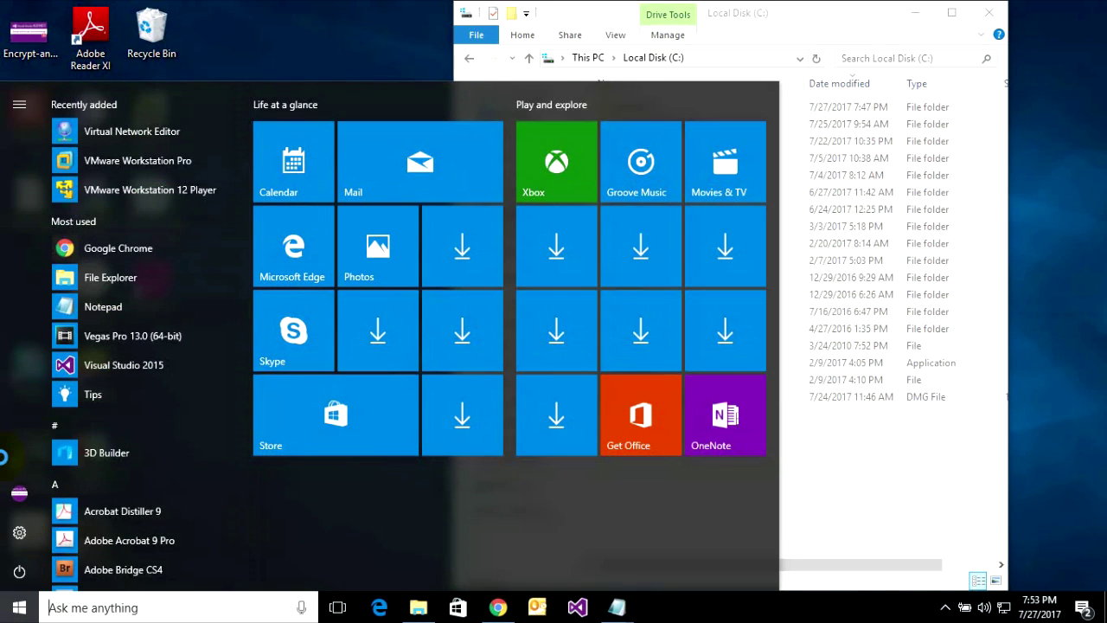
{"action": "type", "text": "cmd"}
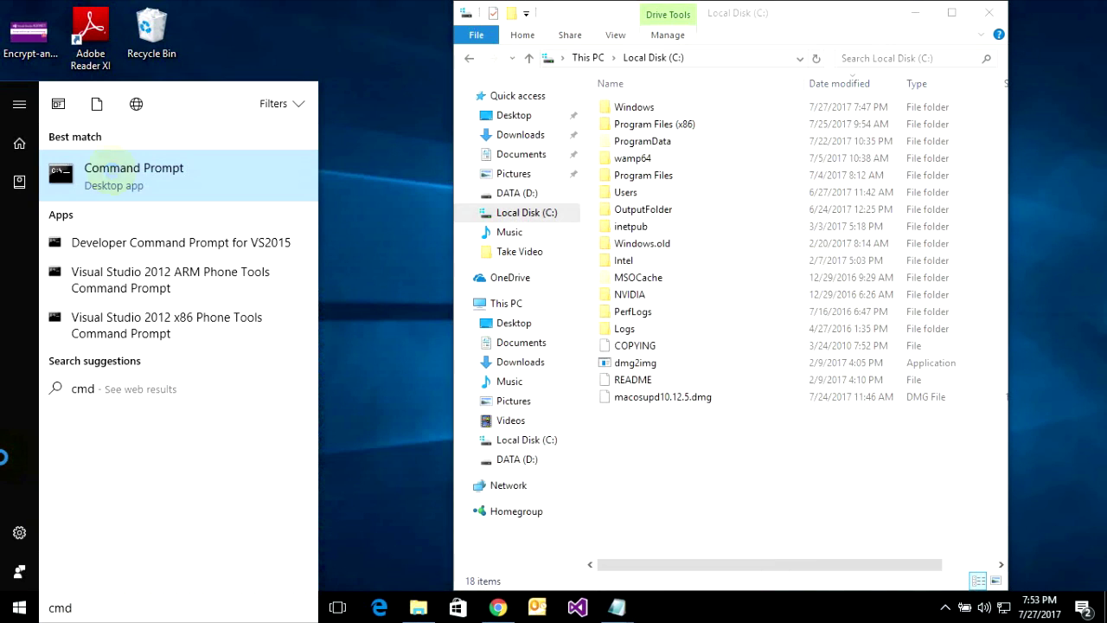
{"action": "right_click", "coordinate": [112, 170]}
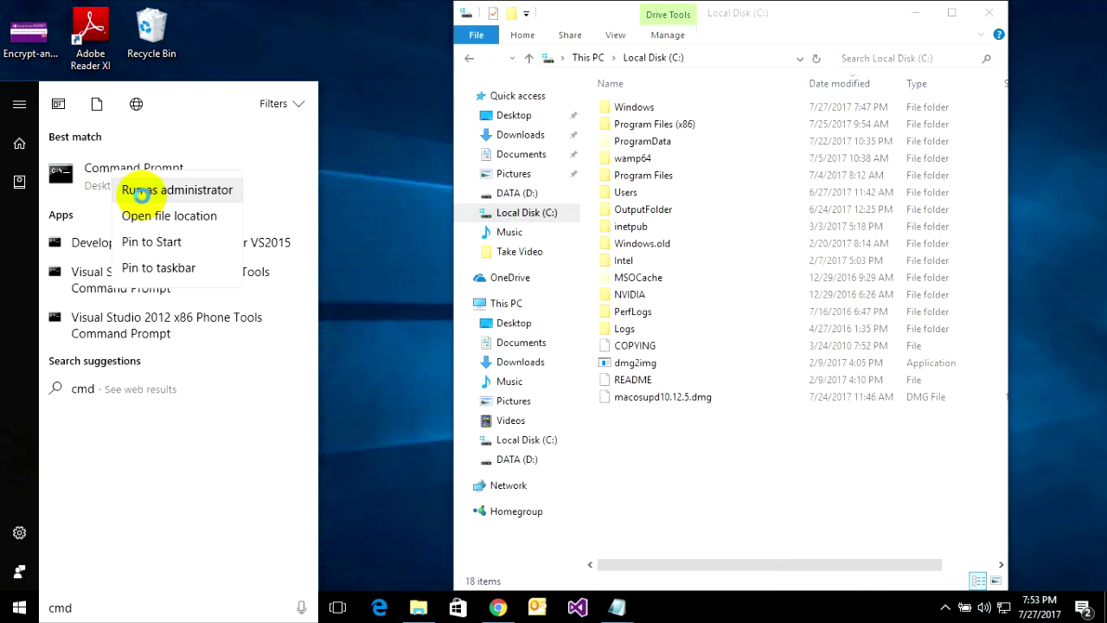
{"action": "left_click", "coordinate": [141, 191]}
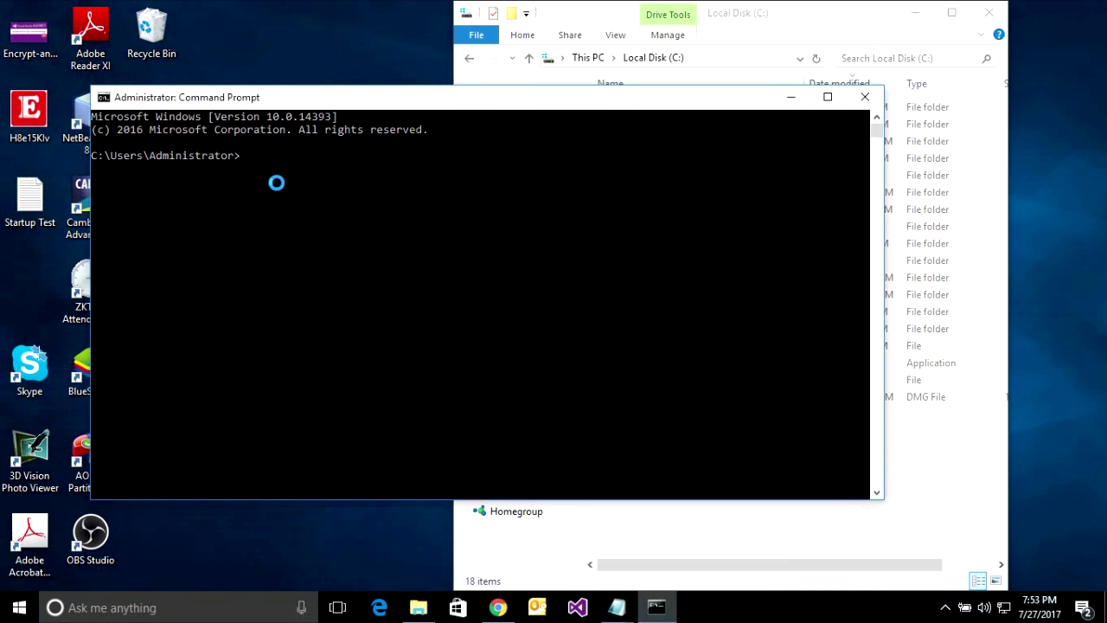
- Place the command window beside the C: folder and run cd c:\
{"action": "type", "text": "cd c:"}
{"action": "left_click", "coordinate": [388, 100]}
{"action": "left_click_drag", "start_coordinate": [388, 100], "coordinate": [324, 33]}
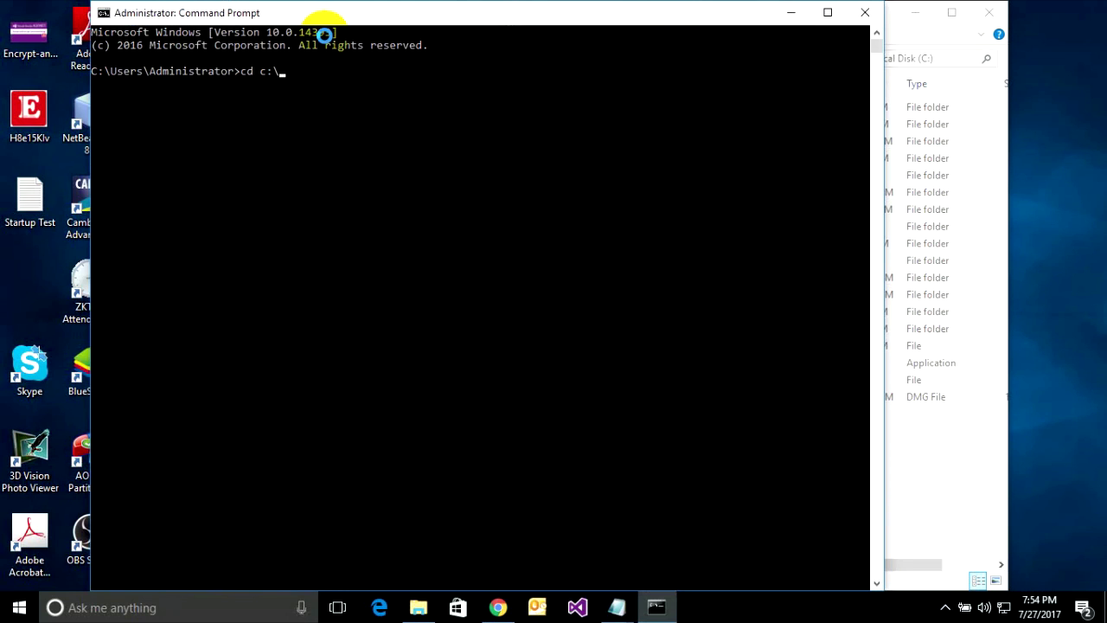
{"action": "left_click_drag", "start_coordinate": [885, 306], "coordinate": [529, 277]}
{"action": "left_click_drag", "start_coordinate": [376, 18], "coordinate": [288, 16]}
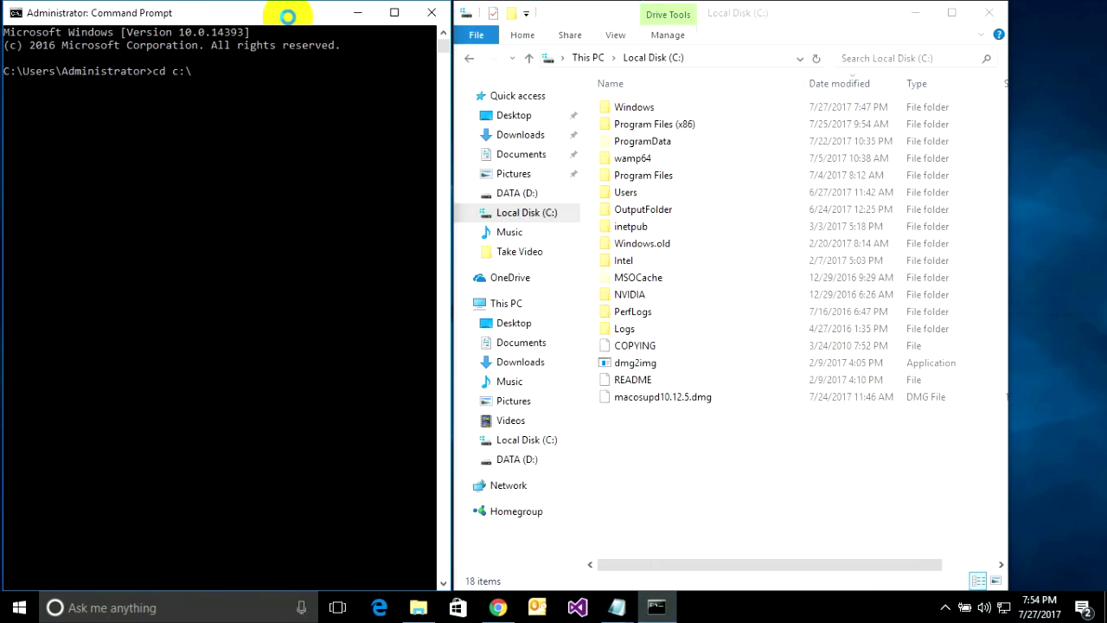
{"action": "key", "text": "Return"}
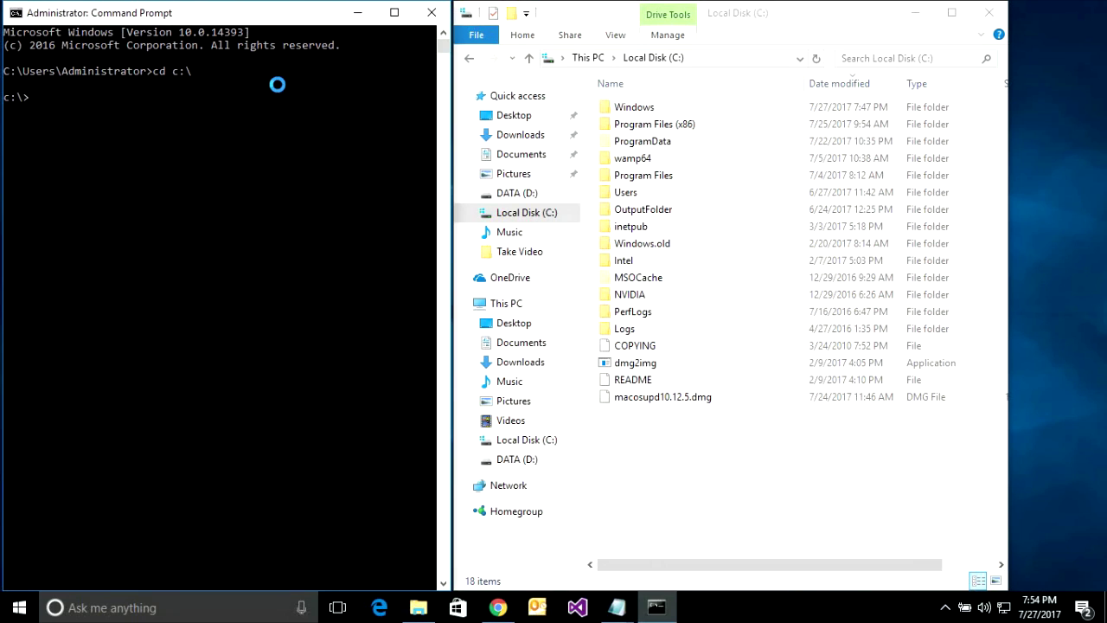
- Type 'dmg2img macosupd10.12.5.dmg macosupd10.12.5.iso' at the prompt without running it yet
{"action": "type", "text": "dmg2img m"}
{"action": "key", "text": "Tab"}
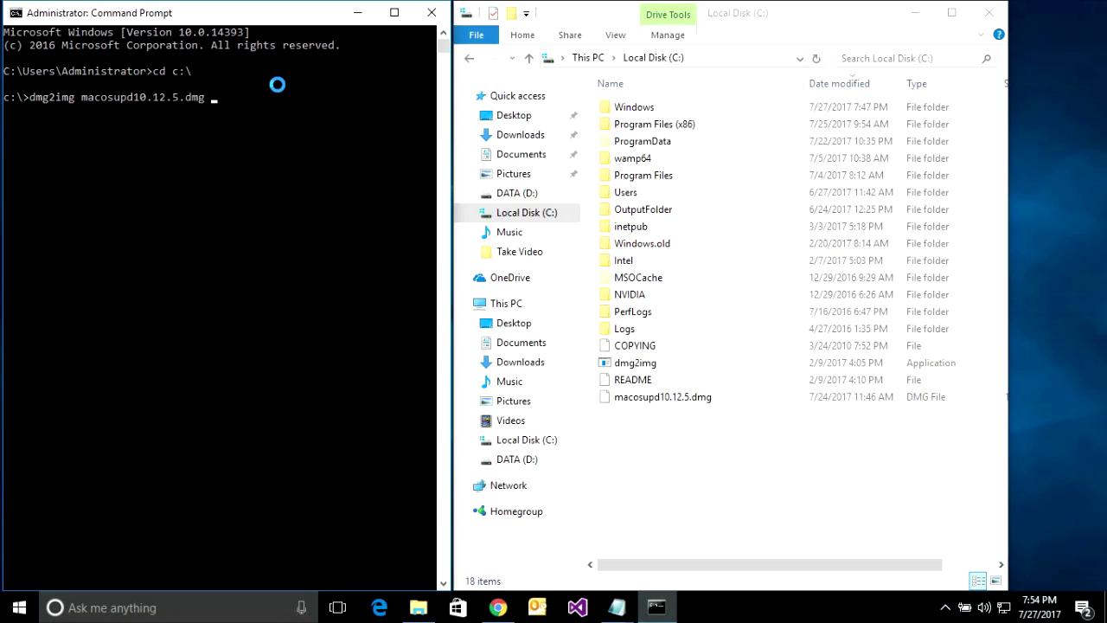
{"action": "type", "text": "macosupd10.12.5.dmg"}
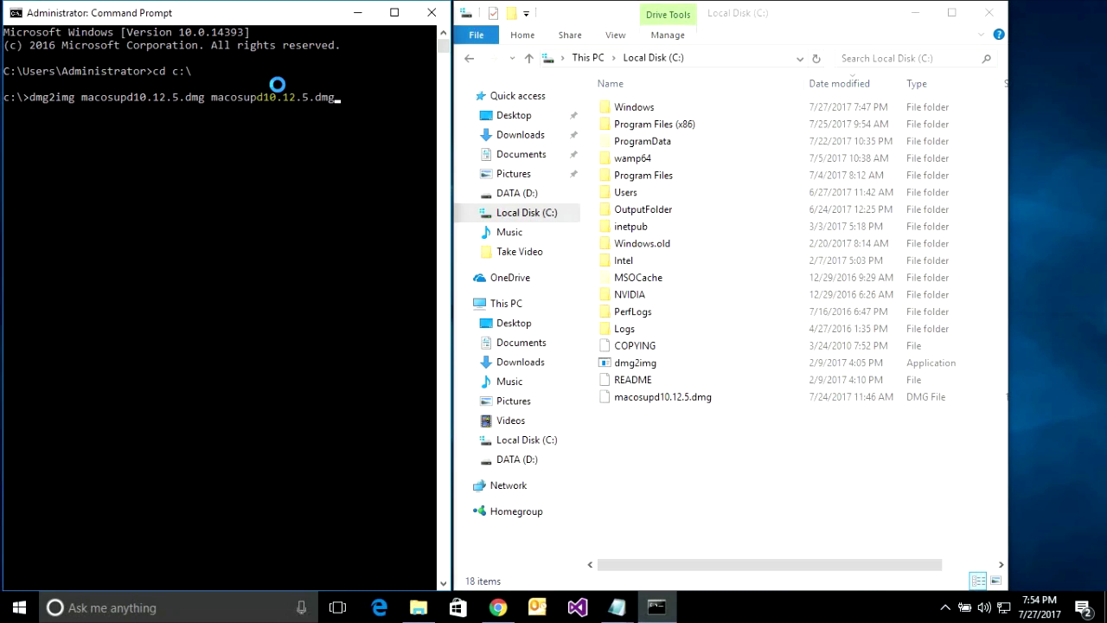
{"action": "key", "text": "BackSpace"}
{"action": "key", "text": "BackSpace"}
{"action": "key", "text": "BackSpace"}
{"action": "type", "text": "iso"}
{"action": "left_click_drag", "start_coordinate": [82, 97], "coordinate": [336, 95]}
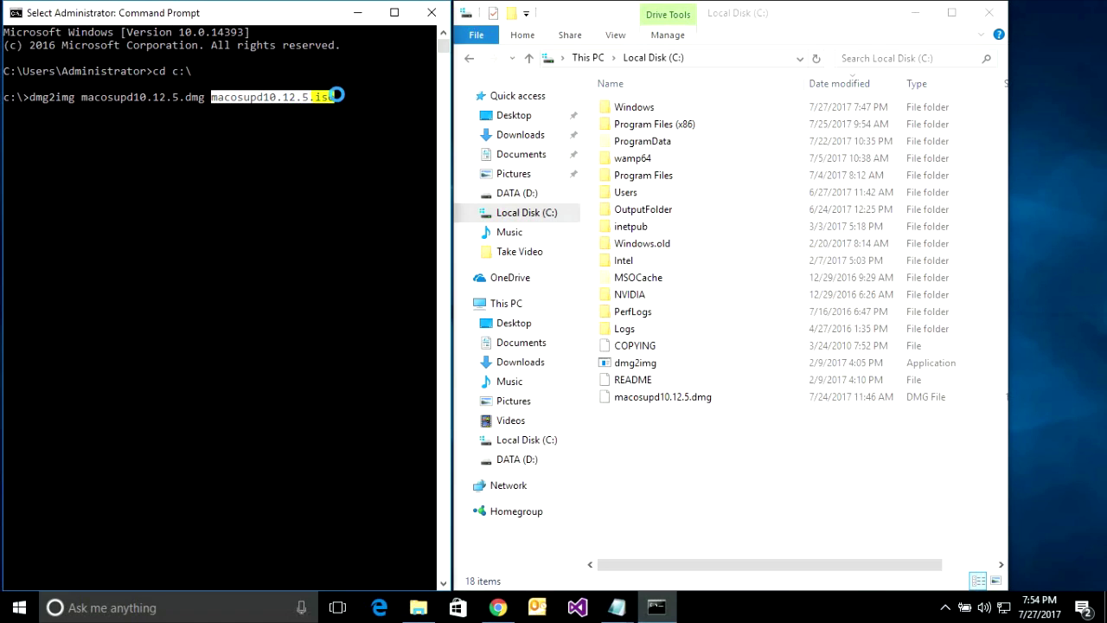
{"action": "left_click", "coordinate": [336, 97]}
{"action": "right_click", "coordinate": [337, 107]}
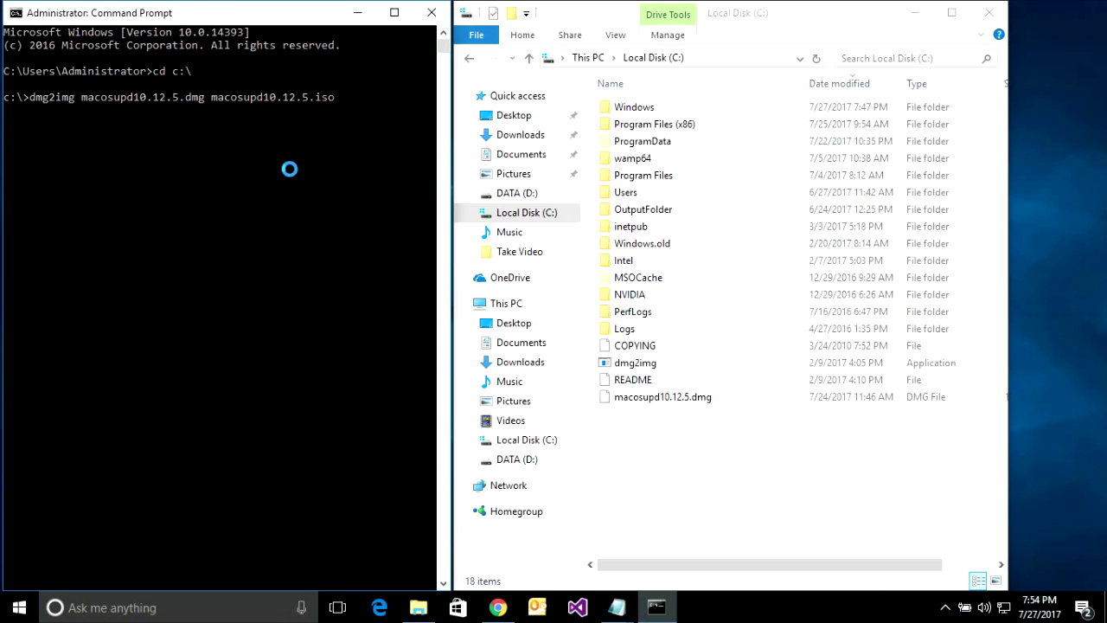
- Leave console selection mode and run the dmg2img command to decompress the DMG into macosupd10.12.5.iso
{"action": "left_click", "coordinate": [336, 101]}
{"action": "left_click", "coordinate": [335, 101]}
{"action": "left_click", "coordinate": [335, 97]}
{"action": "key", "text": "Escape"}
{"action": "key", "text": "Return"}
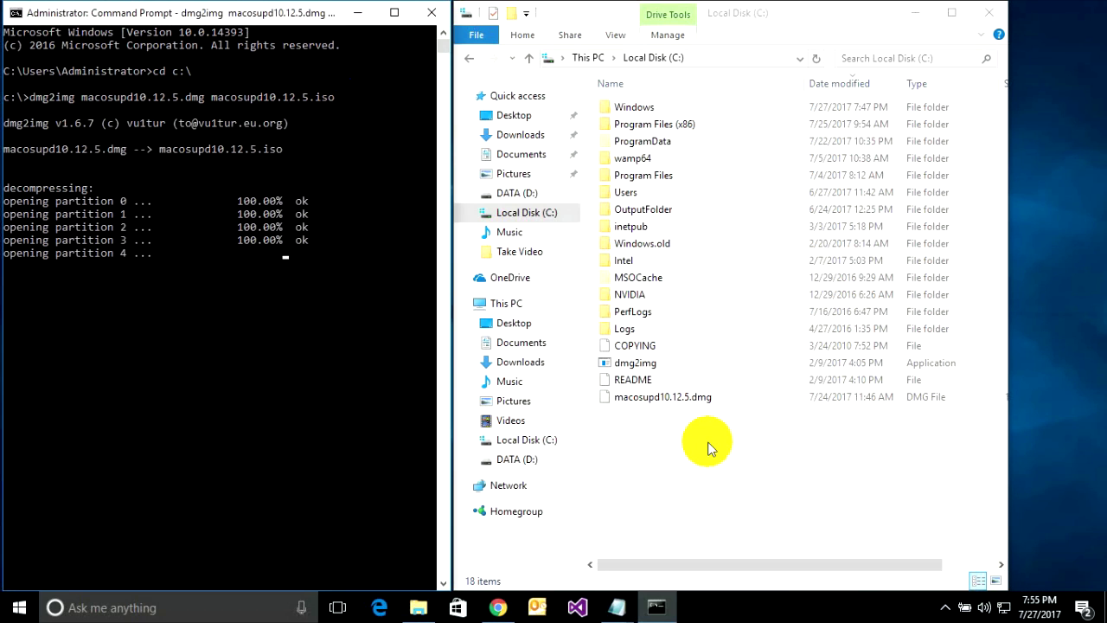
- Select the new macosupd10.12.5 file in Explorer, cancelling the accidental rename
{"action": "left_click", "coordinate": [649, 448]}
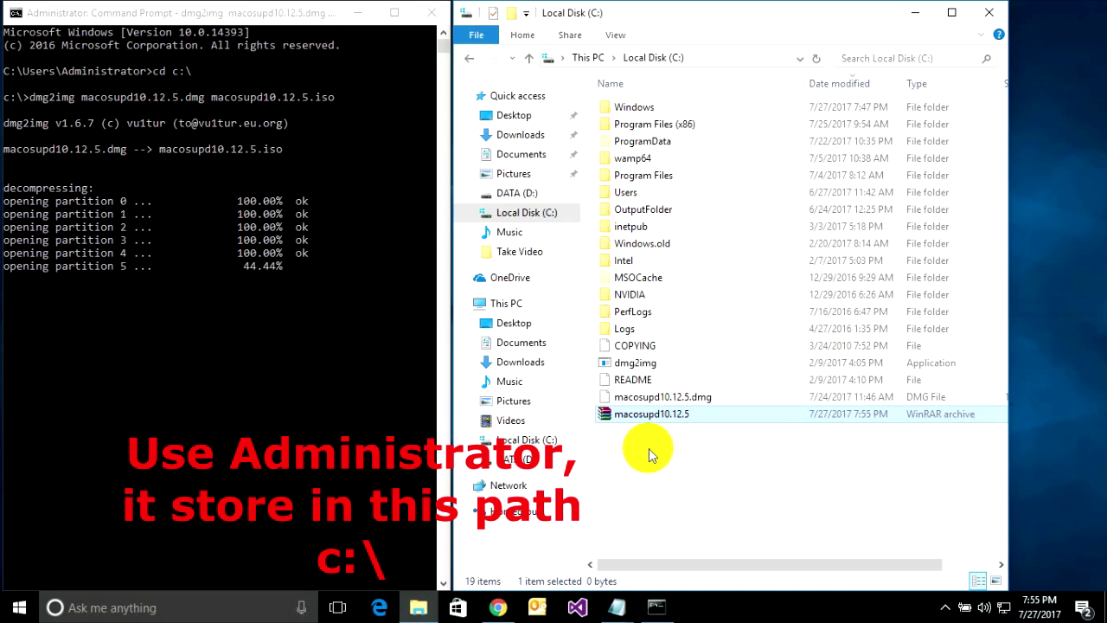
{"action": "left_click", "coordinate": [679, 413]}
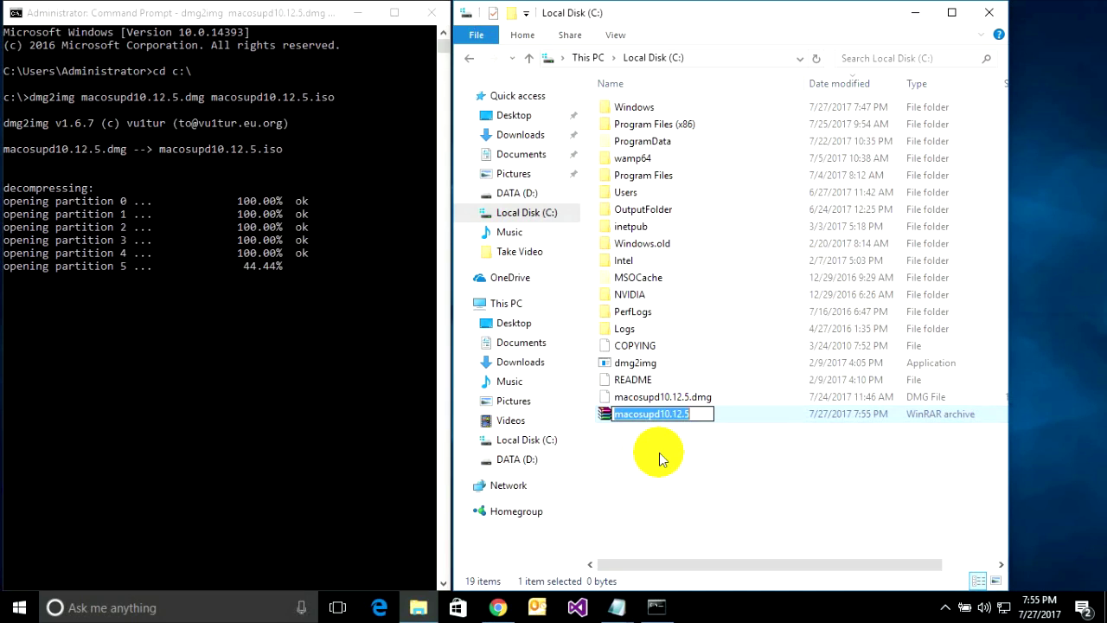
{"action": "key", "text": "Return"}
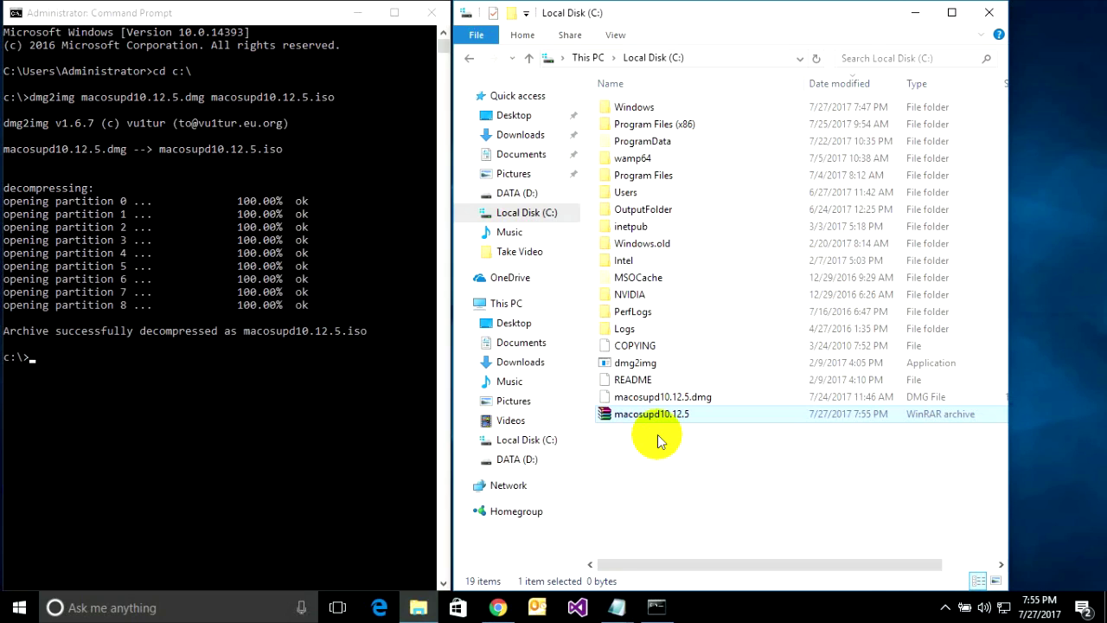
{"action": "left_click", "coordinate": [108, 327]}
{"action": "left_click", "coordinate": [687, 418]}
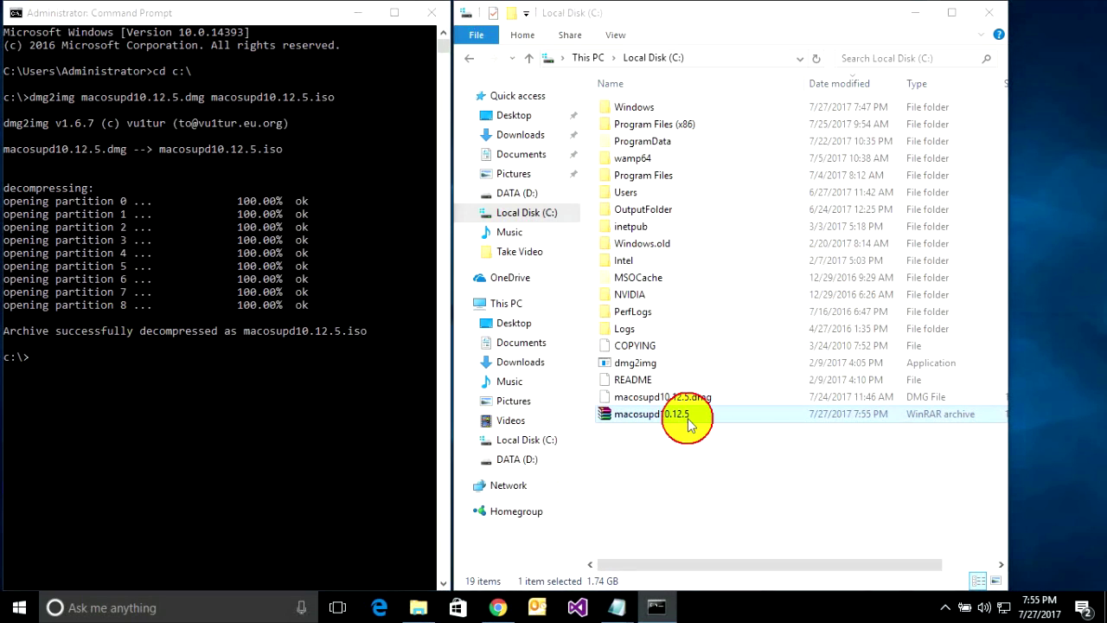
{"action": "left_click", "coordinate": [964, 610]}
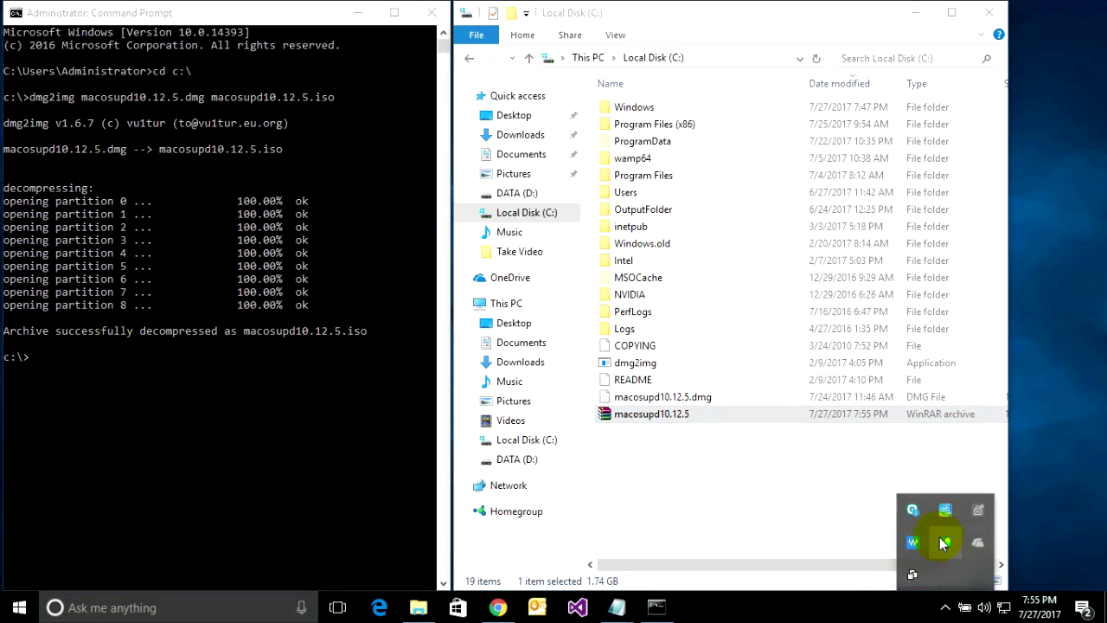
{"action": "left_click", "coordinate": [750, 487]}
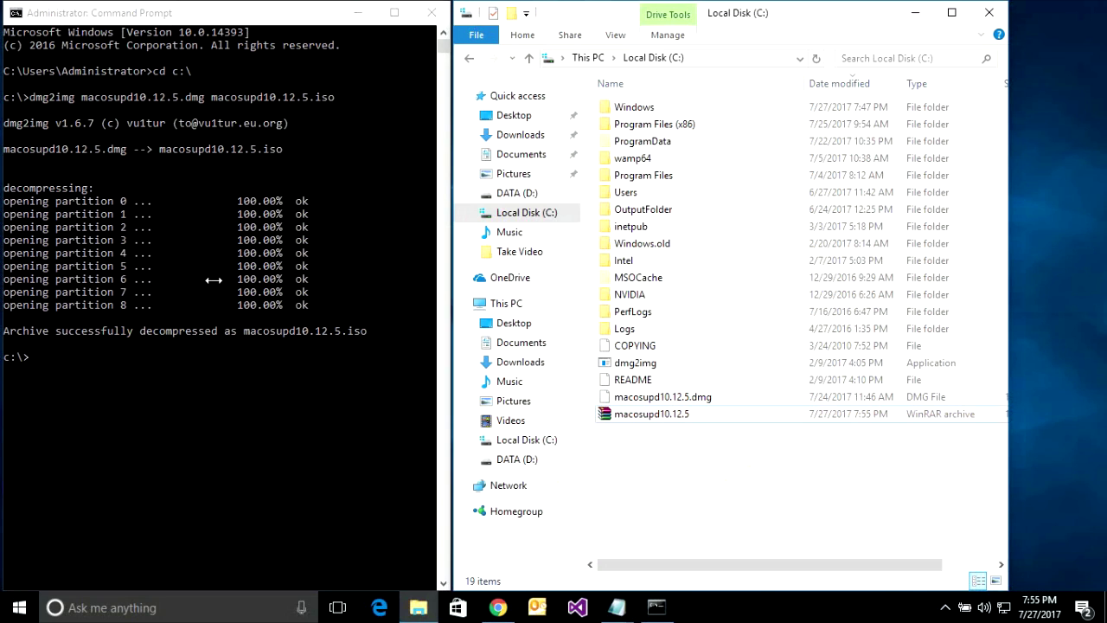
{"action": "left_click", "coordinate": [578, 7]}
{"action": "left_click_drag", "start_coordinate": [579, 7], "coordinate": [588, 57]}
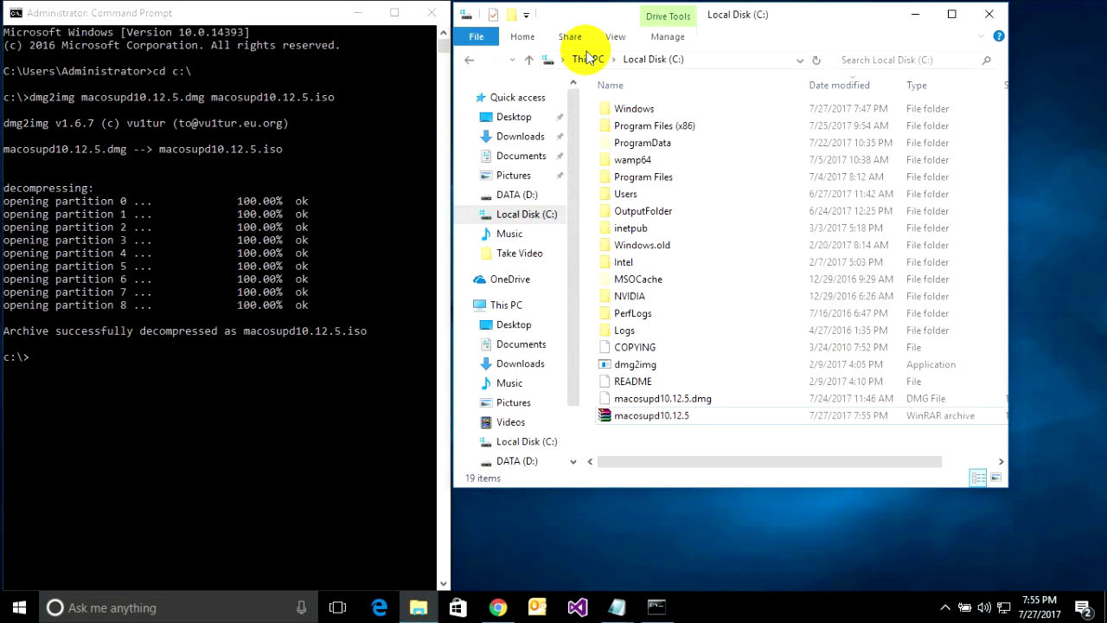
{"action": "left_click_drag", "start_coordinate": [685, 489], "coordinate": [702, 593]}
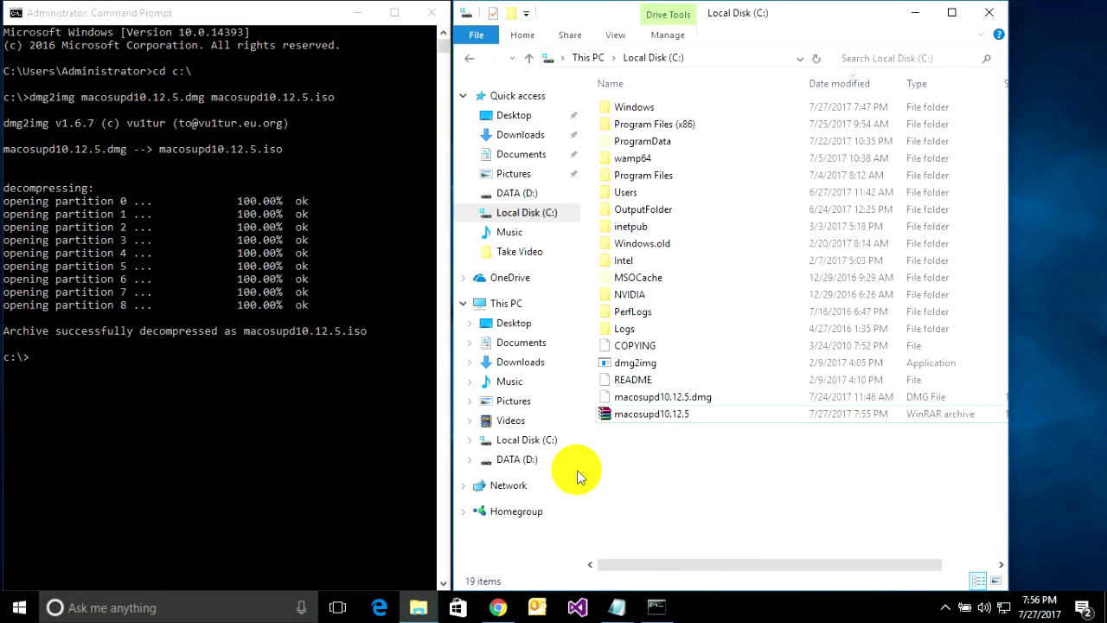
- Browse C:\Users, the profile folder, AppData and Local into VirtualStore, revealing its full path
{"action": "left_click", "coordinate": [538, 441]}
{"action": "double_click", "coordinate": [640, 284]}
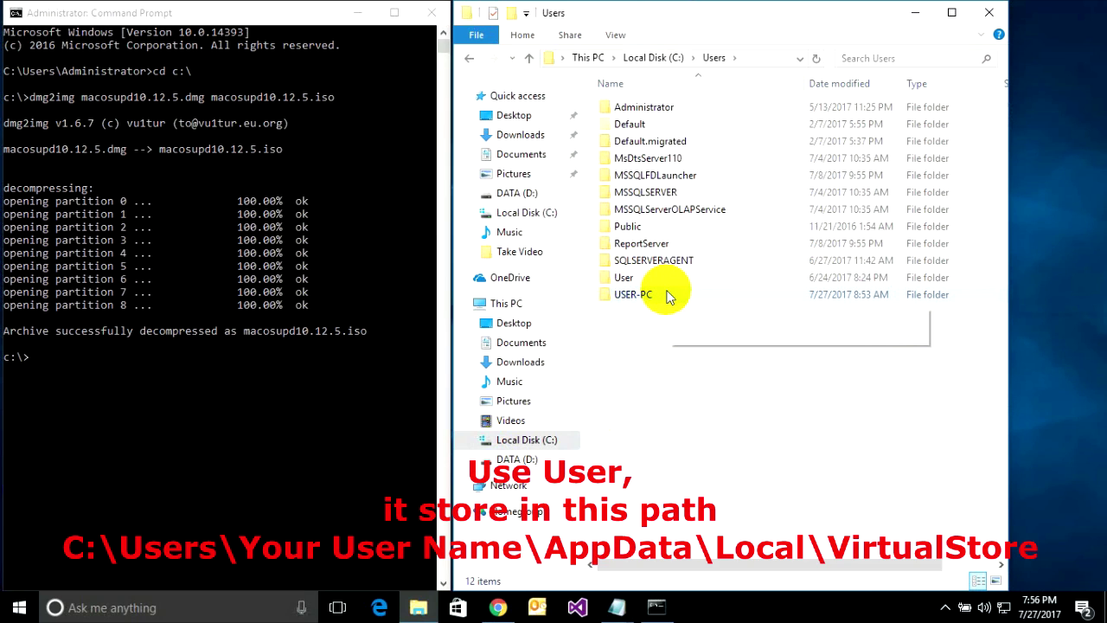
{"action": "double_click", "coordinate": [665, 294]}
{"action": "left_click", "coordinate": [632, 158]}
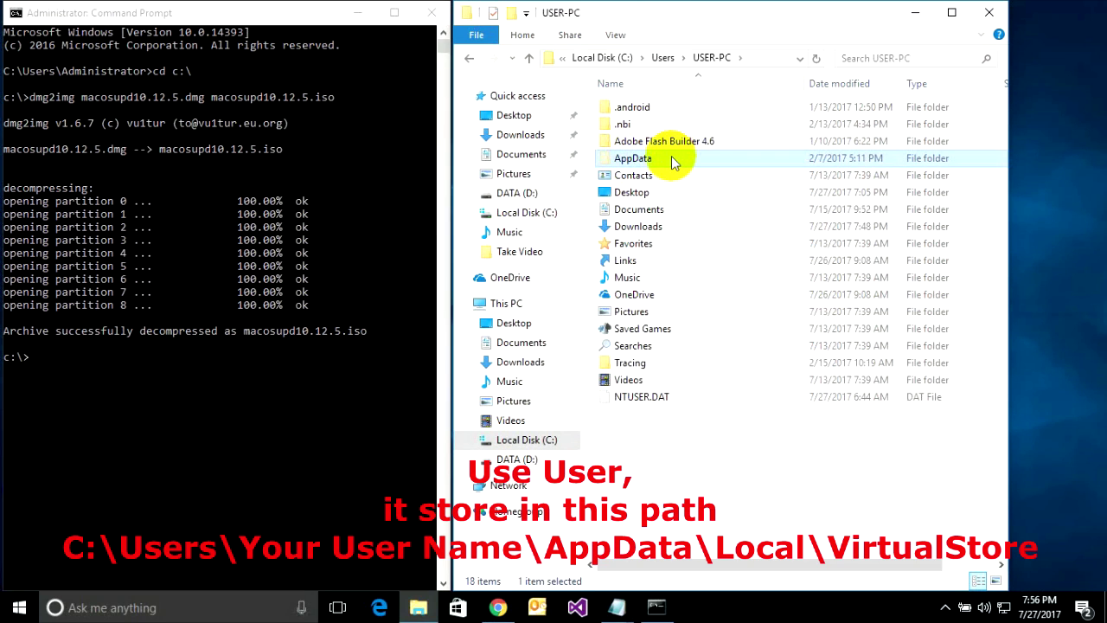
{"action": "double_click", "coordinate": [672, 162]}
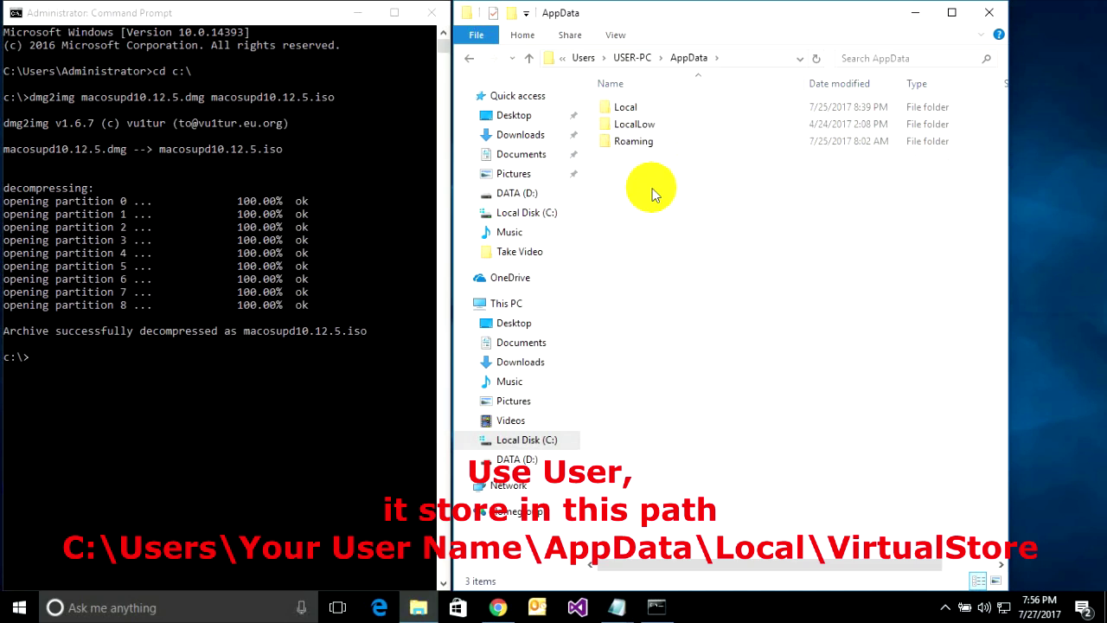
{"action": "double_click", "coordinate": [633, 107]}
{"action": "scroll", "coordinate": [659, 305], "scroll_direction": "down", "scroll_amount": 4}
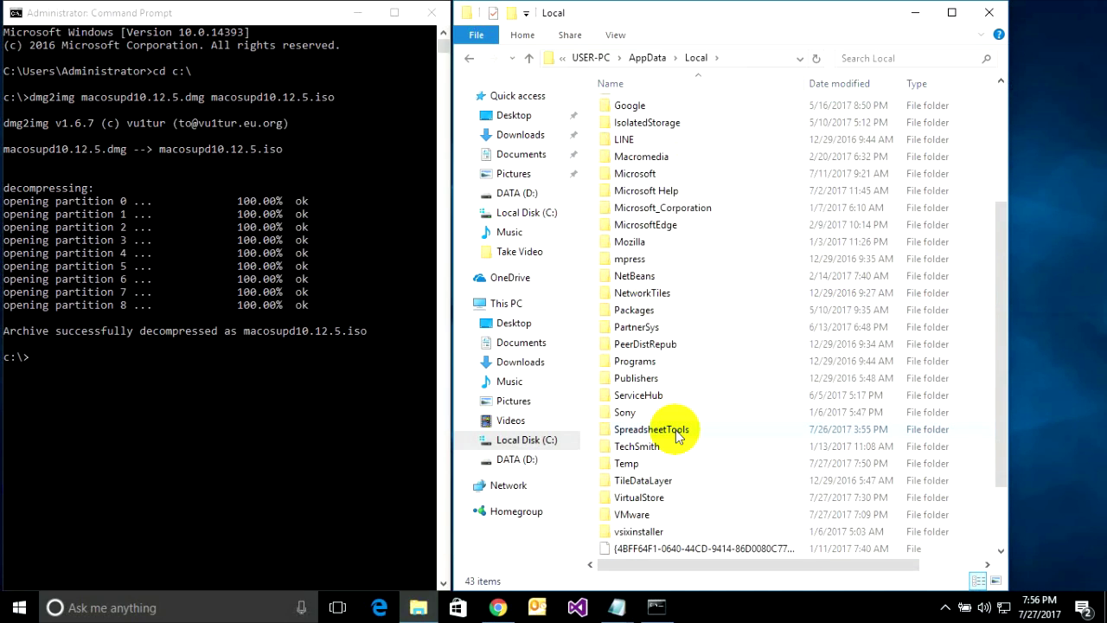
{"action": "scroll", "coordinate": [677, 435], "scroll_direction": "down", "scroll_amount": 2}
{"action": "double_click", "coordinate": [647, 412]}
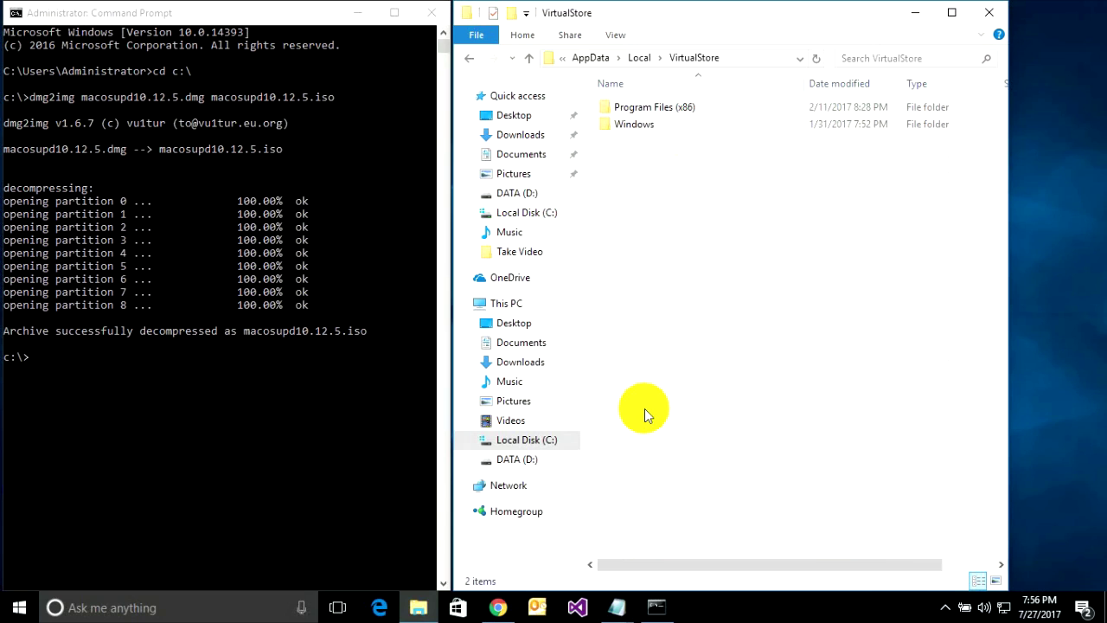
{"action": "left_click_drag", "start_coordinate": [619, 149], "coordinate": [899, 172]}
{"action": "left_click", "coordinate": [778, 58]}
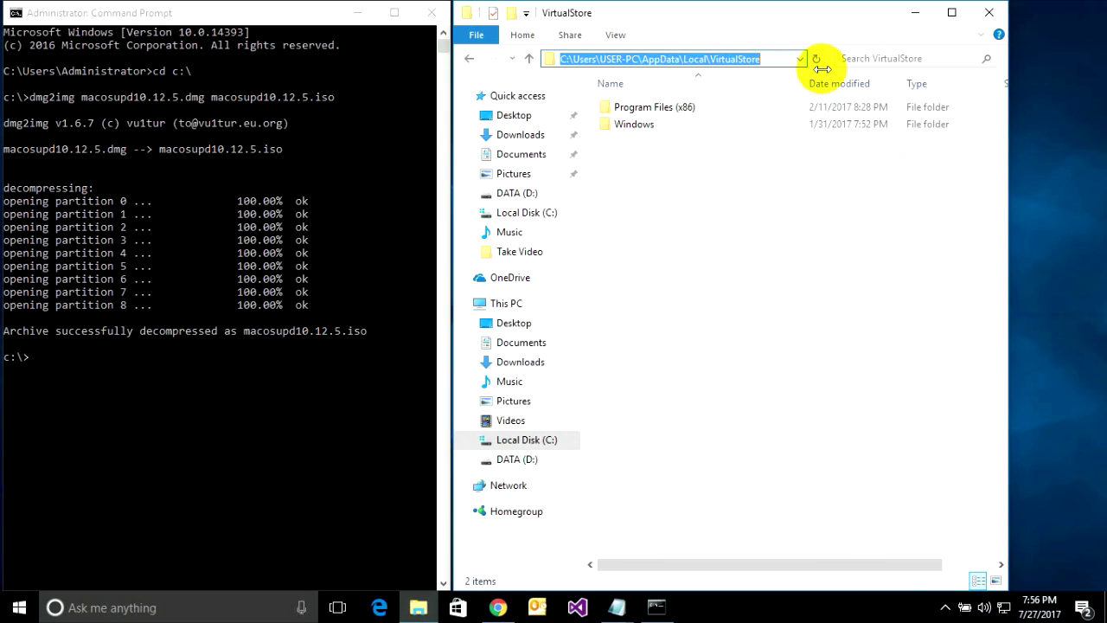
- Maximize Explorer, go to Local Disk (C:) and select macosupd10.12.5 to show 1.74 GB
{"action": "key", "text": "super+Up"}
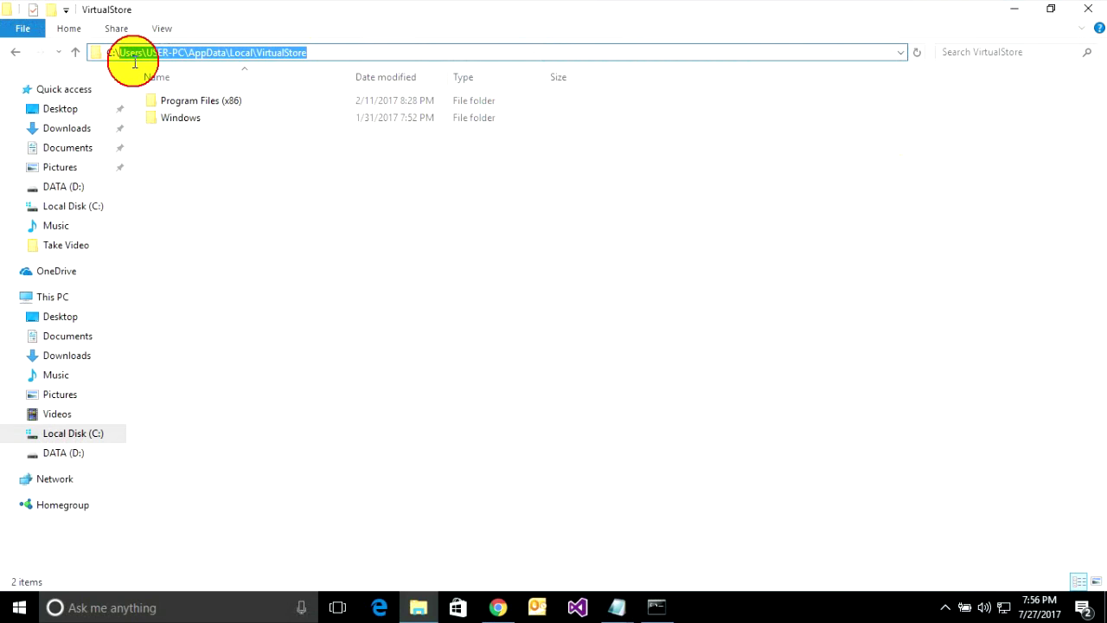
{"action": "left_click", "coordinate": [67, 432]}
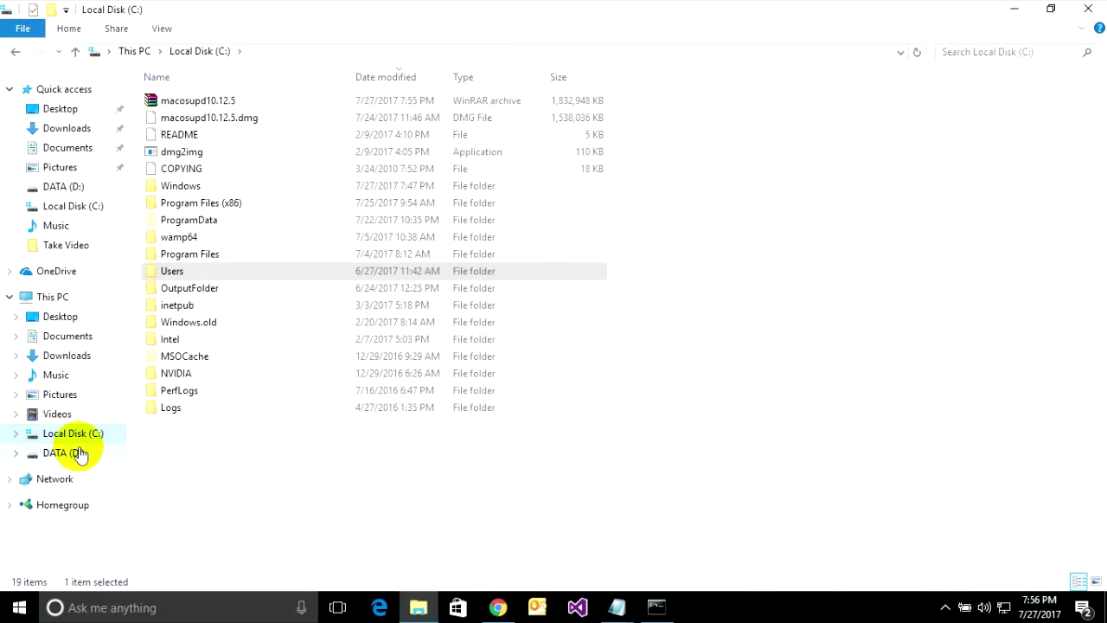
{"action": "left_click", "coordinate": [189, 102]}
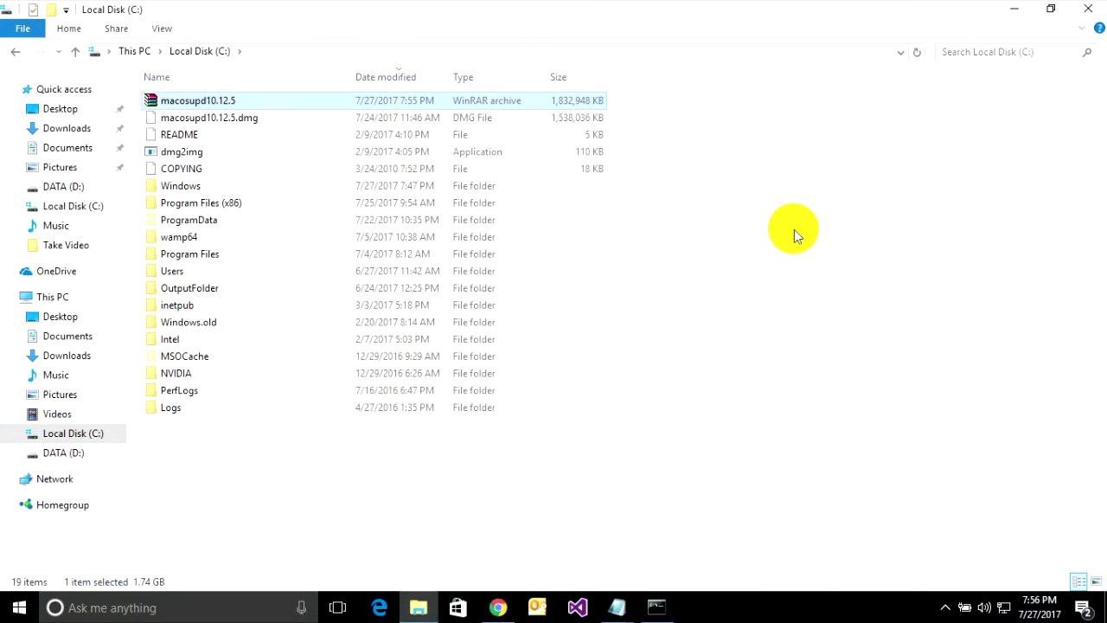
{"action": "key", "text": "super+Down"}
{"action": "left_click", "coordinate": [634, 110]}
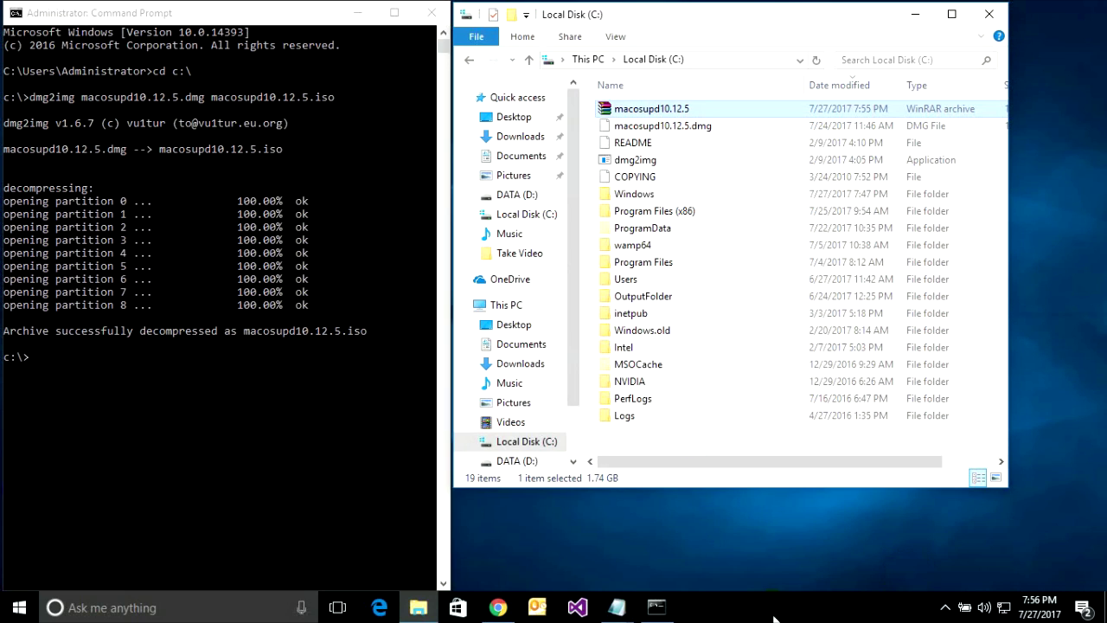
{"action": "left_click", "coordinate": [918, 610]}
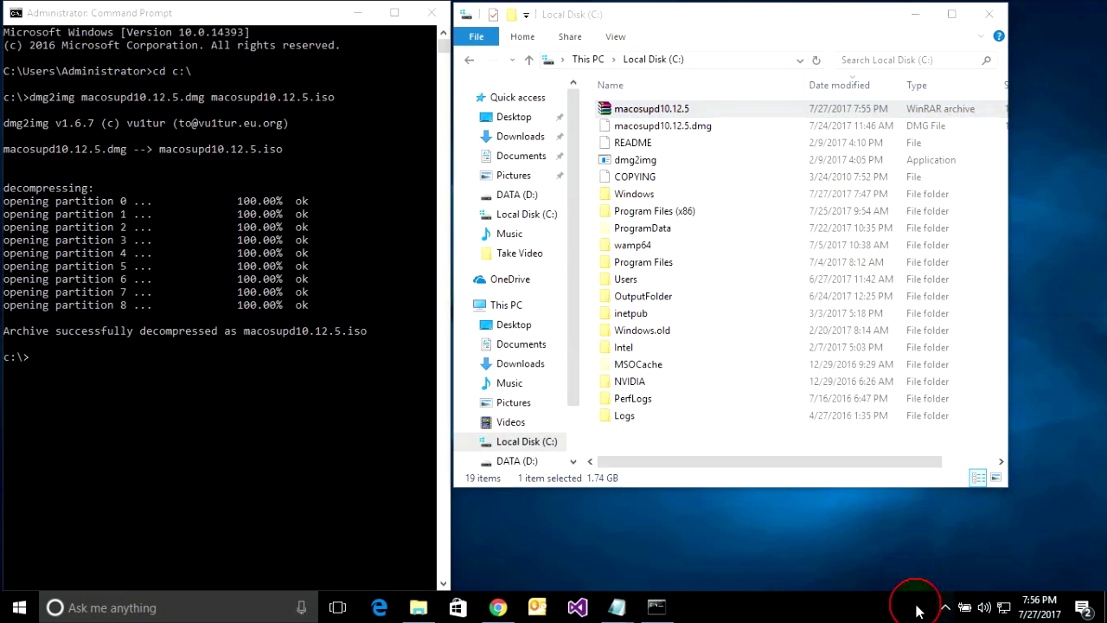